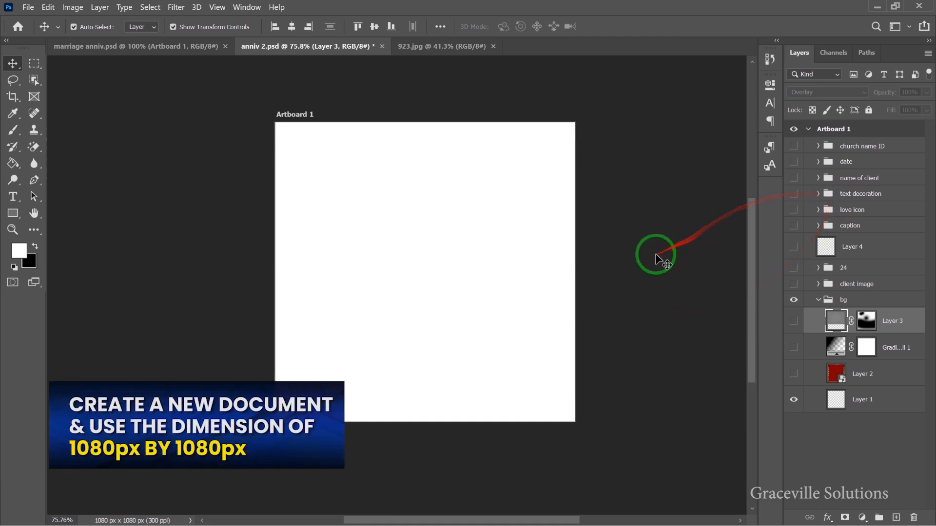
Step: Show the red ornamental background of Layer 2 and the black gradient fill above it in the bg group
{"action": "scroll", "coordinate": [658, 258], "scroll_direction": "up", "scroll_amount": 2}
{"action": "scroll", "coordinate": [656, 258], "scroll_direction": "down", "scroll_amount": 3}
{"action": "scroll", "coordinate": [568, 292], "scroll_direction": "up", "scroll_amount": 1}
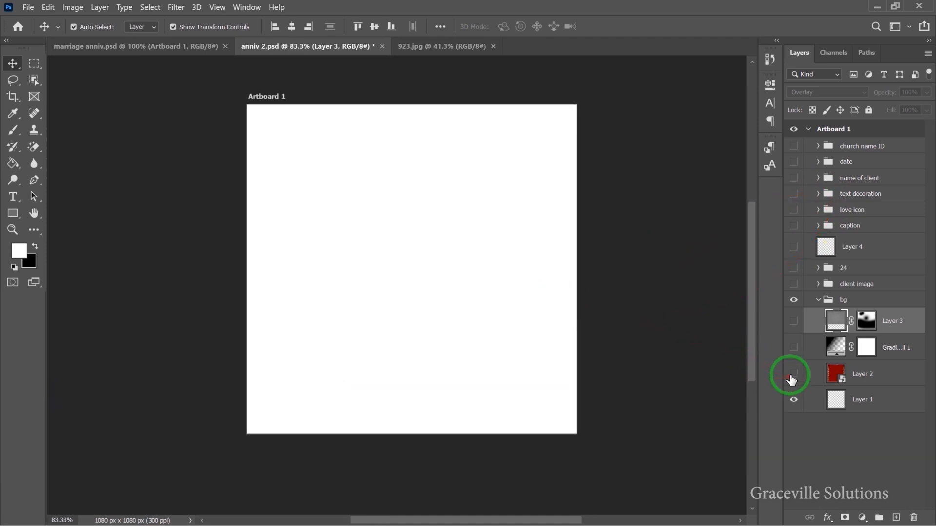
{"action": "scroll", "coordinate": [388, 286], "scroll_direction": "down", "scroll_amount": 1}
{"action": "left_click_drag", "start_coordinate": [406, 296], "coordinate": [414, 296]}
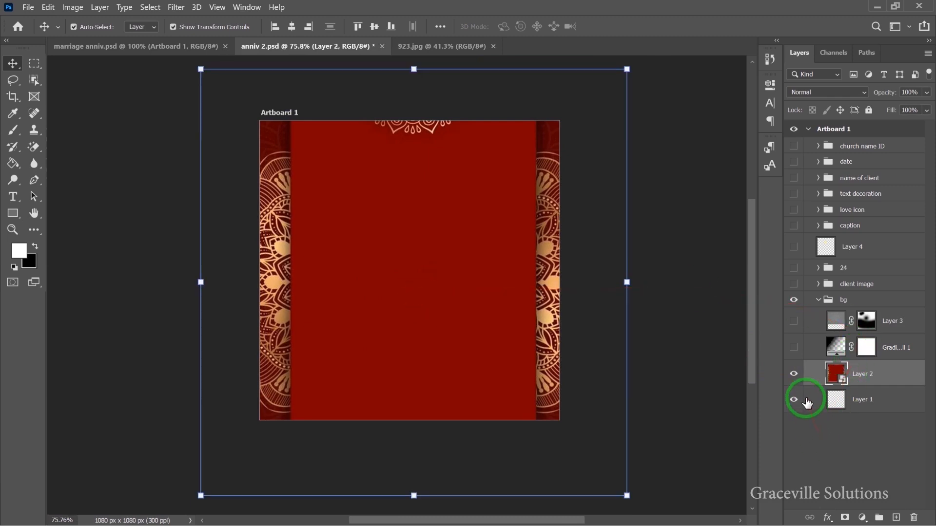
{"action": "left_click", "coordinate": [793, 348]}
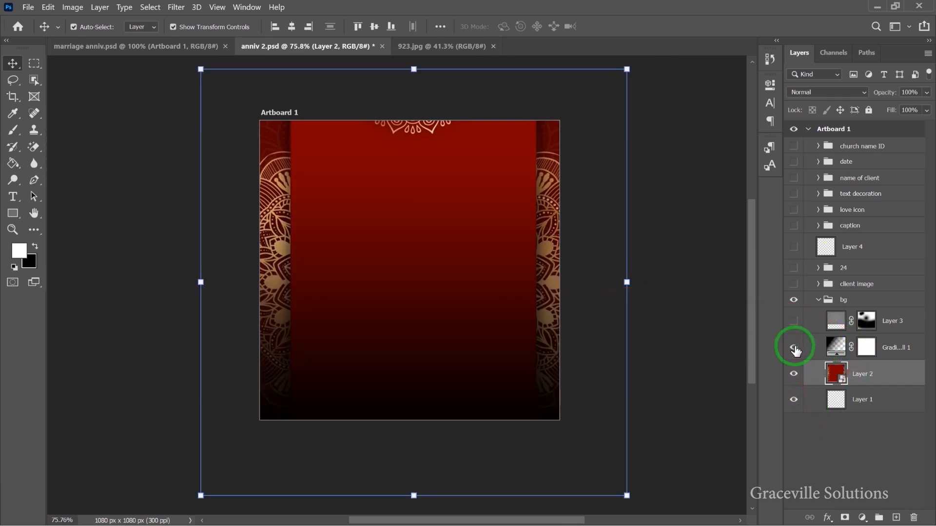
{"action": "scroll", "coordinate": [468, 378], "scroll_direction": "up", "scroll_amount": 4}
{"action": "scroll", "coordinate": [468, 379], "scroll_direction": "down", "scroll_amount": 2}
{"action": "scroll", "coordinate": [468, 376], "scroll_direction": "down", "scroll_amount": 2}
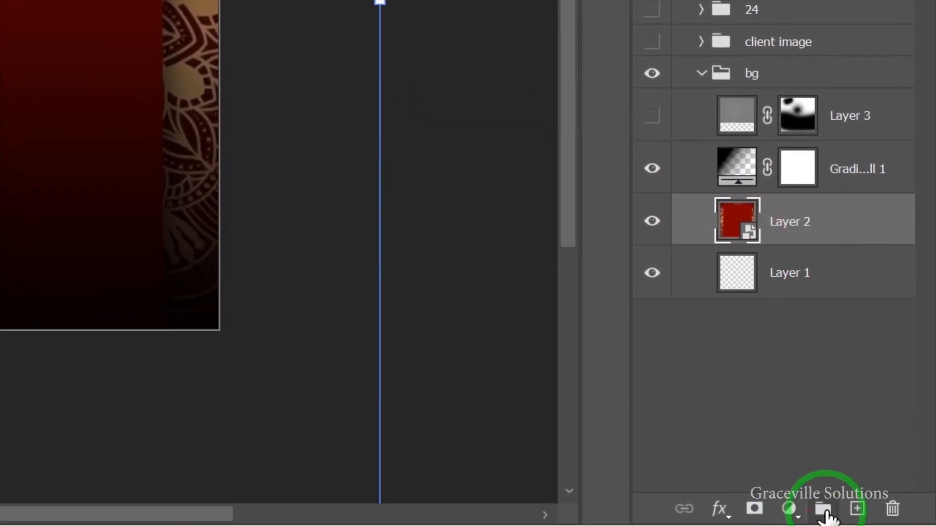
Step: Try a new gradient fill layer with the Foreground to Transparent preset from the Basics set
{"action": "left_click", "coordinate": [722, 510]}
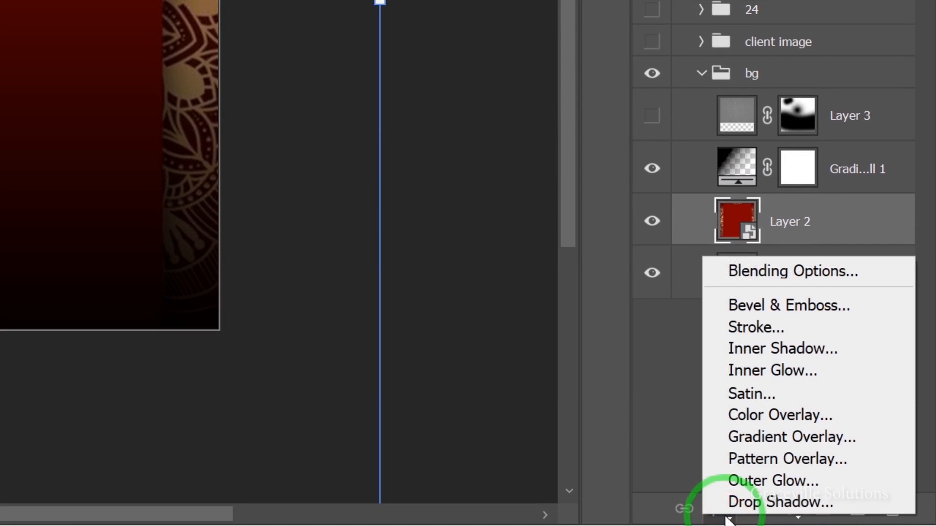
{"action": "left_click", "coordinate": [668, 473]}
{"action": "left_click", "coordinate": [788, 509]}
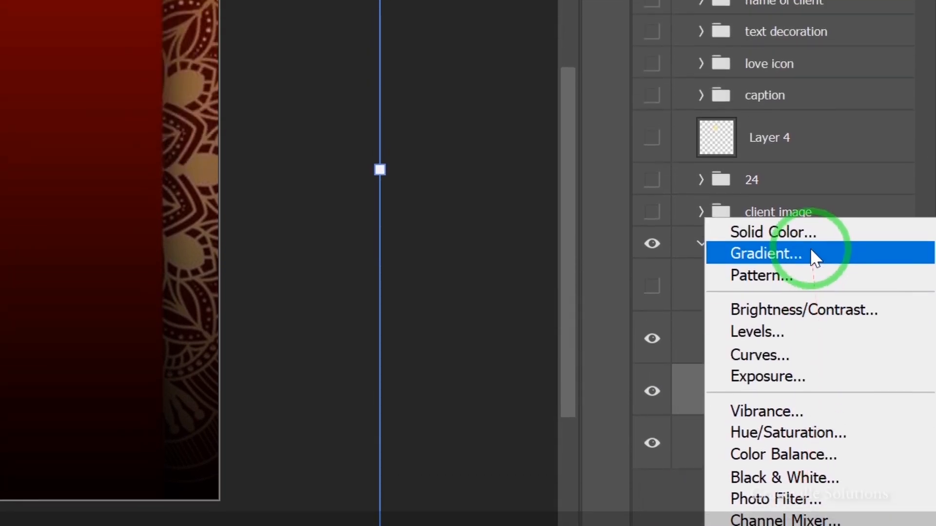
{"action": "left_click", "coordinate": [810, 252]}
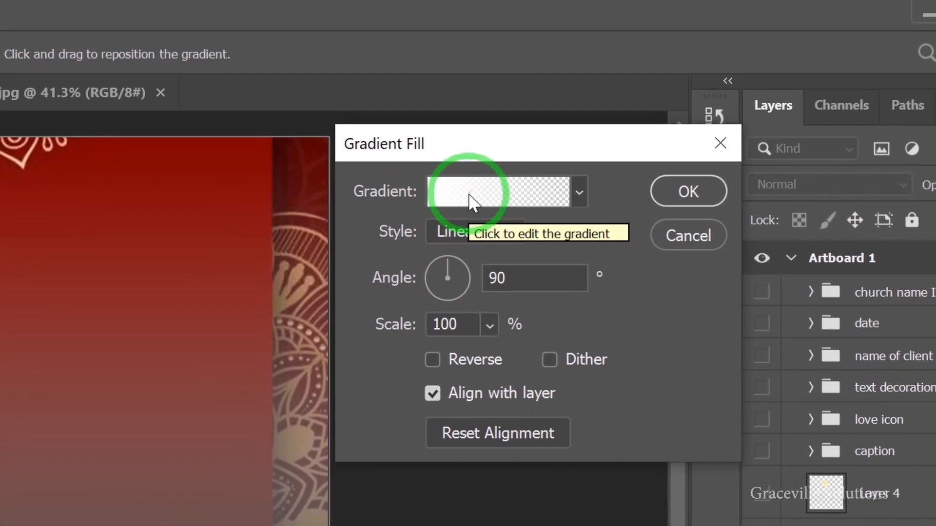
{"action": "left_click", "coordinate": [470, 190]}
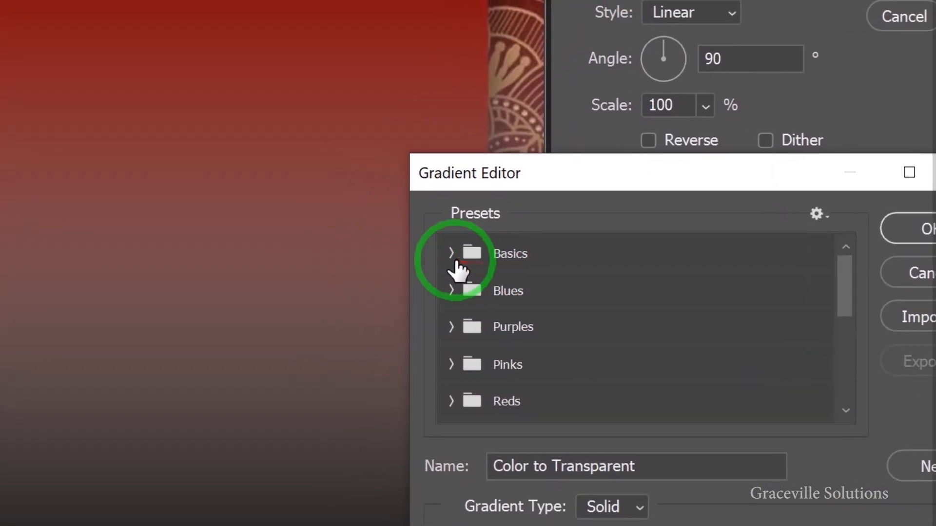
{"action": "left_click", "coordinate": [414, 251]}
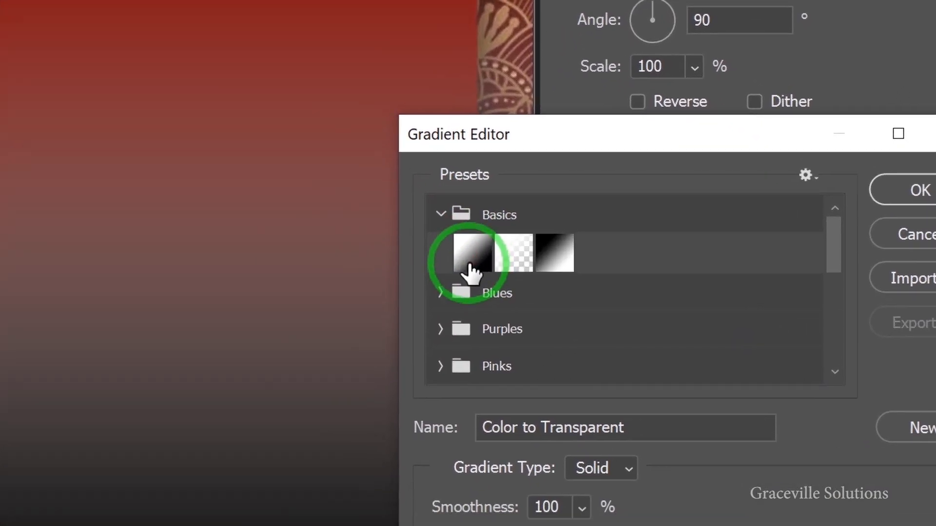
{"action": "left_click", "coordinate": [470, 267]}
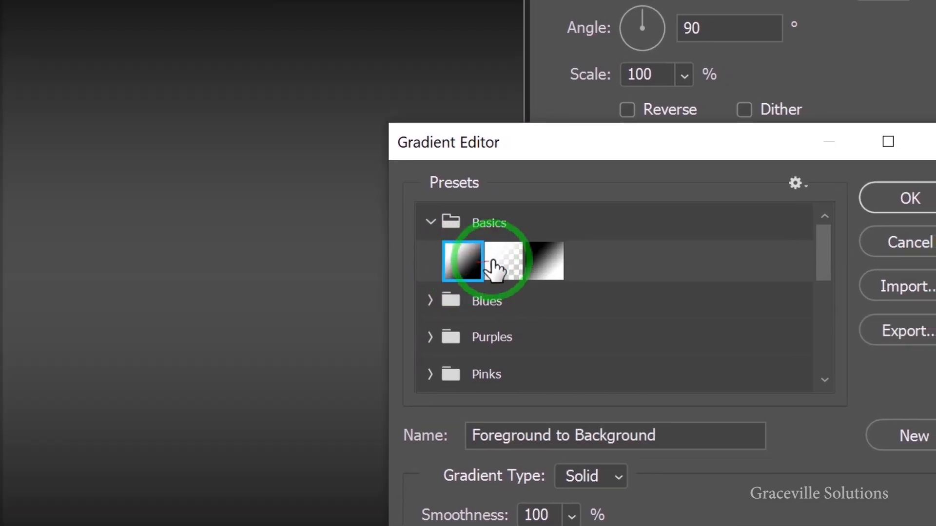
{"action": "left_click", "coordinate": [512, 263]}
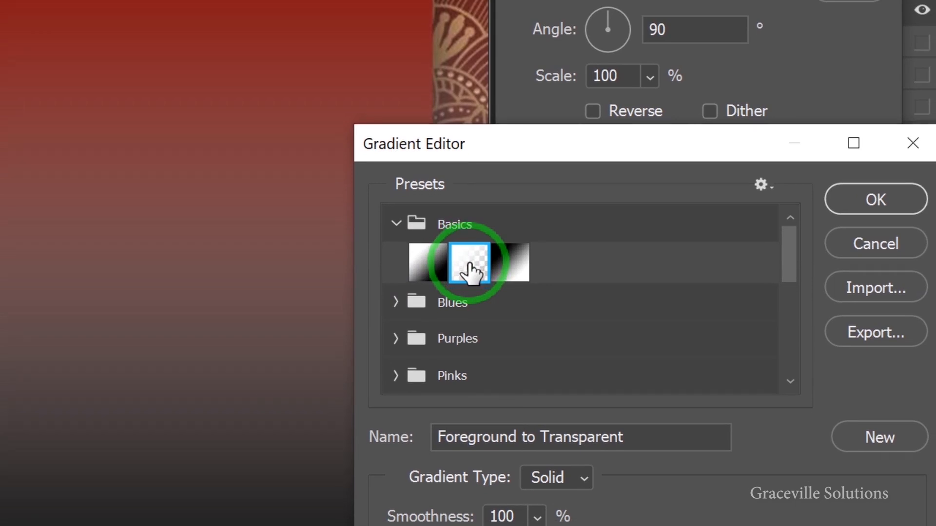
{"action": "left_click", "coordinate": [861, 243]}
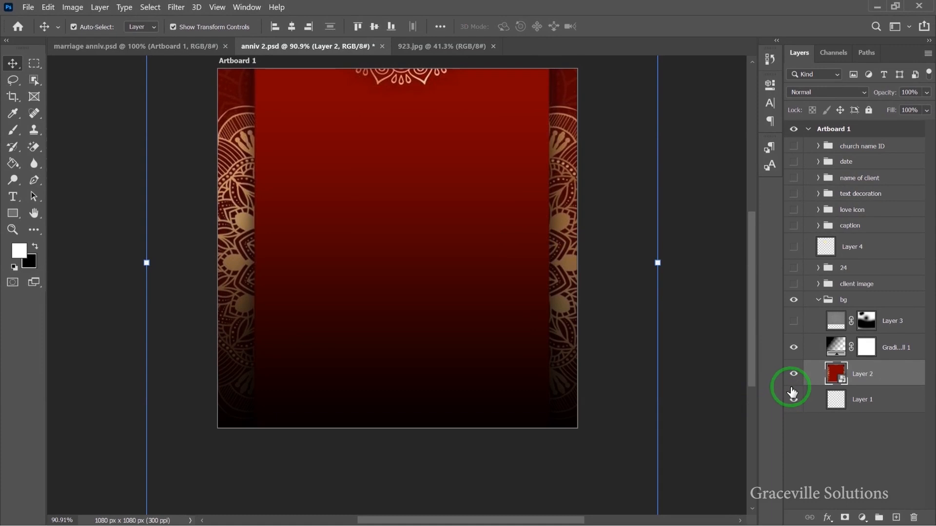
Step: Show the Layer 3 burst texture in the bg group and check its halftone dots and rays on the artboard
{"action": "left_click", "coordinate": [790, 324]}
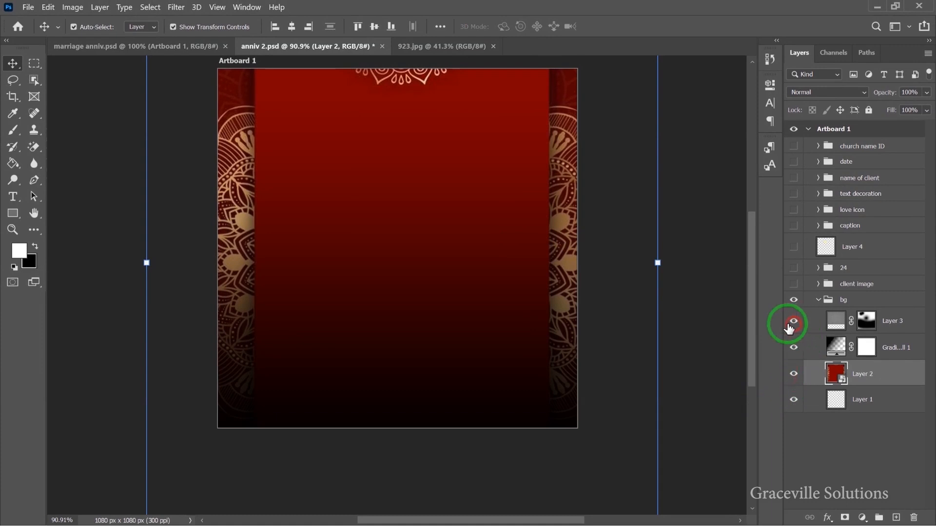
{"action": "scroll", "coordinate": [517, 216], "scroll_direction": "up", "scroll_amount": 4}
{"action": "left_click_drag", "start_coordinate": [417, 189], "coordinate": [497, 293]}
{"action": "scroll", "coordinate": [454, 218], "scroll_direction": "up", "scroll_amount": 3}
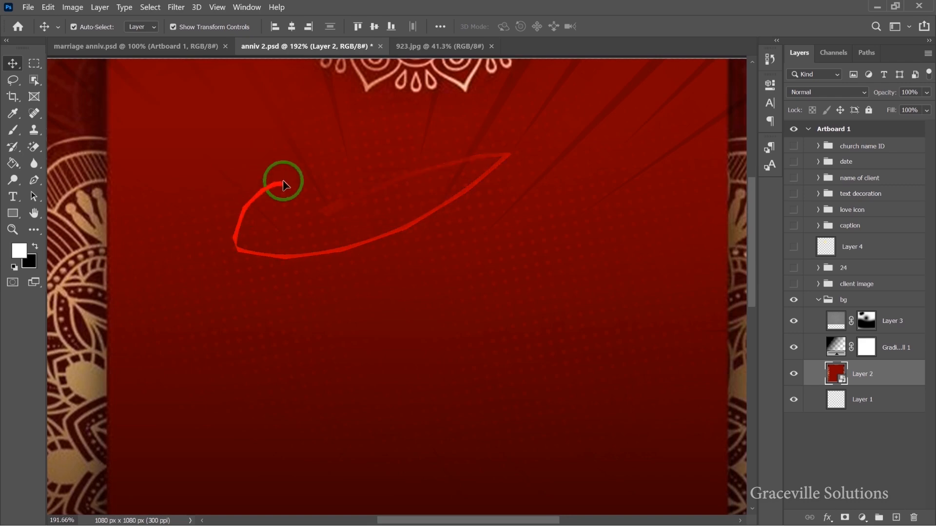
{"action": "scroll", "coordinate": [333, 215], "scroll_direction": "down", "scroll_amount": 3}
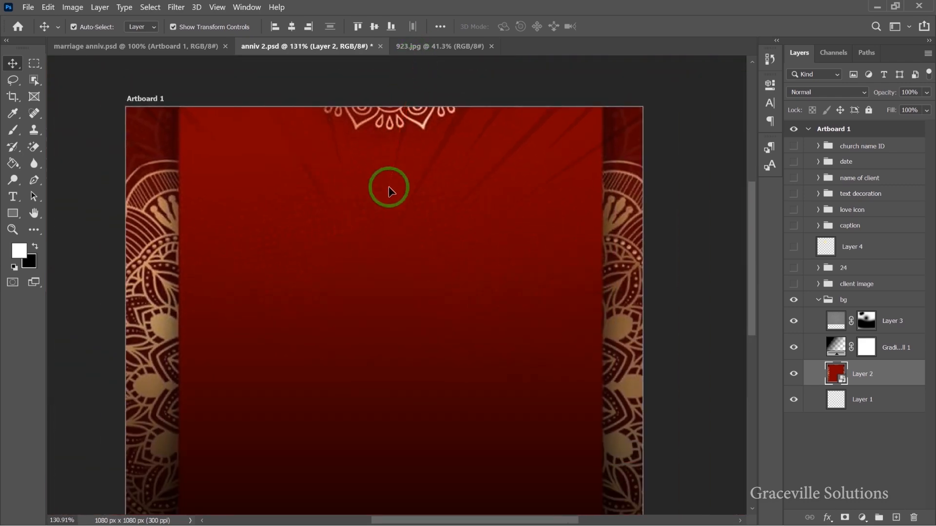
Step: Unlock the background layer of 923.jpg and desaturate the yellow burst image
{"action": "left_click", "coordinate": [447, 45]}
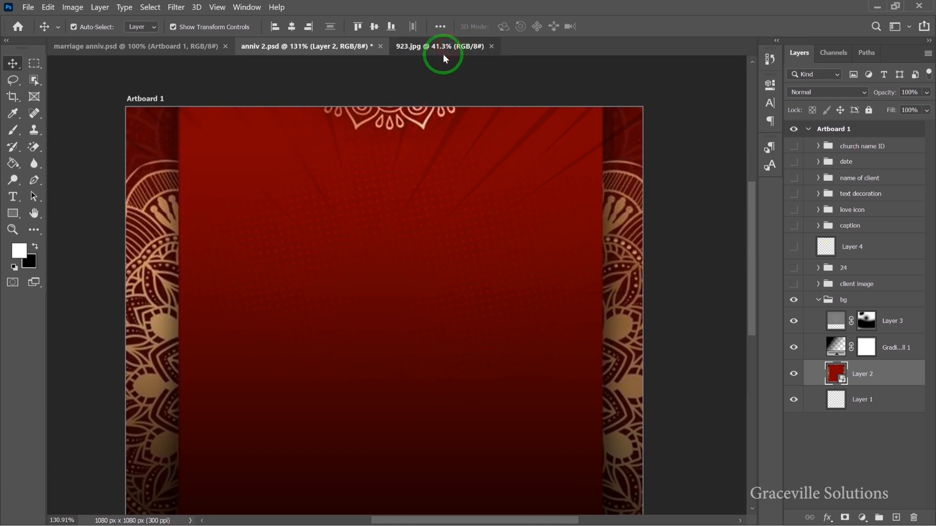
{"action": "scroll", "coordinate": [399, 198], "scroll_direction": "down", "scroll_amount": 2}
{"action": "scroll", "coordinate": [399, 198], "scroll_direction": "up", "scroll_amount": 1}
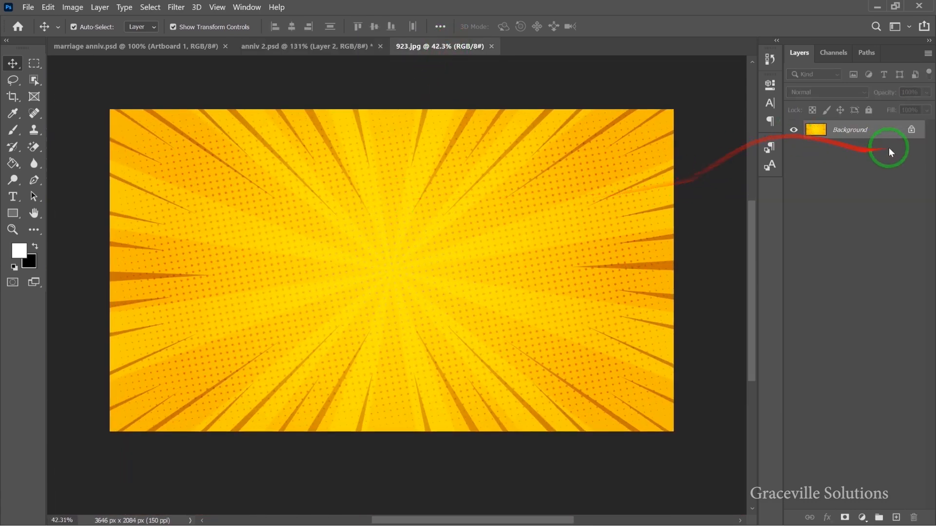
{"action": "left_click", "coordinate": [911, 130]}
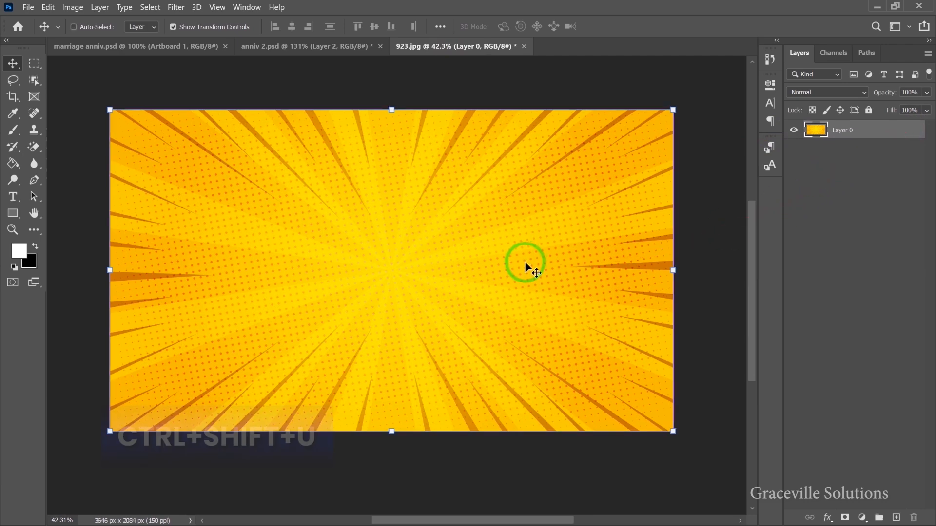
{"action": "key", "text": "ctrl+shift+u"}
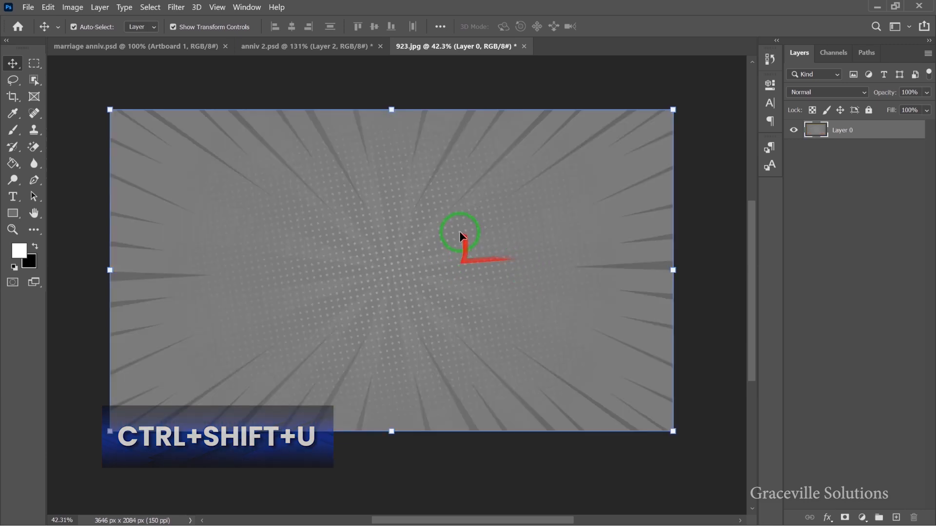
Step: Bring the grey burst image into anniv 2.psd above Layer 2, hide Layer 3, and scale the burst down over the artboard
{"action": "left_click_drag", "start_coordinate": [474, 303], "coordinate": [438, 298]}
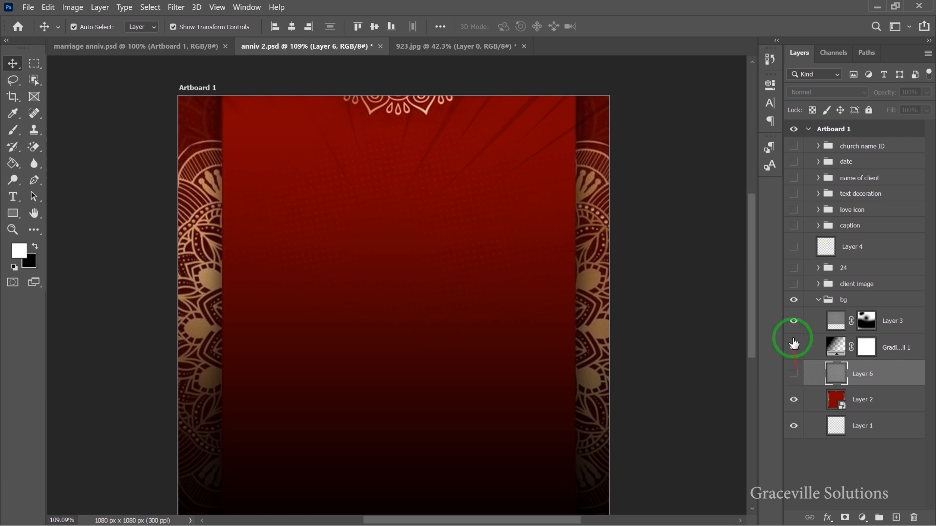
{"action": "left_click", "coordinate": [792, 323]}
{"action": "left_click", "coordinate": [795, 374]}
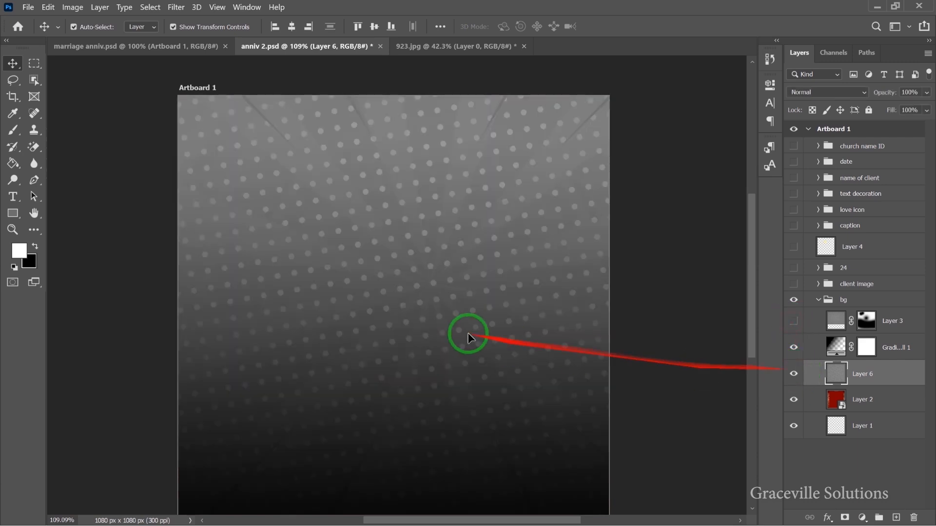
{"action": "scroll", "coordinate": [463, 326], "scroll_direction": "down", "scroll_amount": 5}
{"action": "left_click_drag", "start_coordinate": [452, 177], "coordinate": [452, 240]}
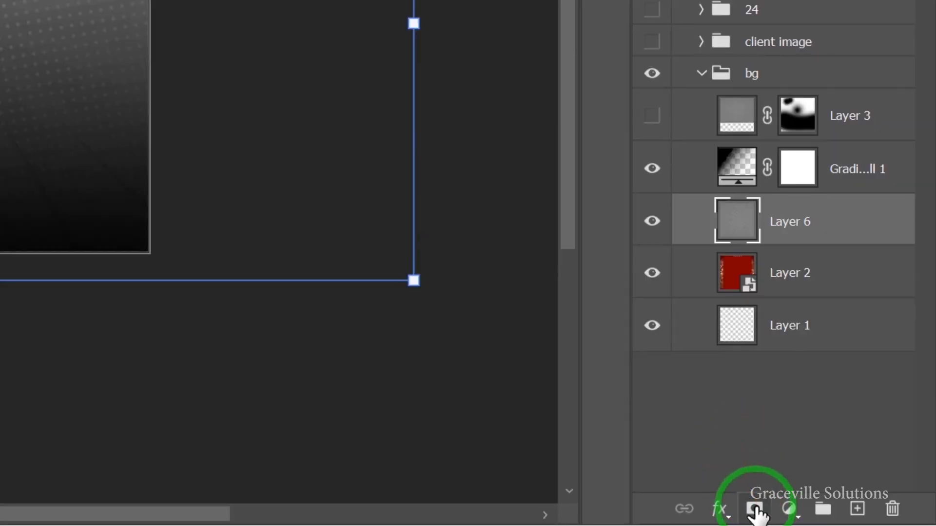
Step: Add a layer mask to the burst layer and paint it with a 250-size black brush to fade out the lower area
{"action": "left_click", "coordinate": [754, 510]}
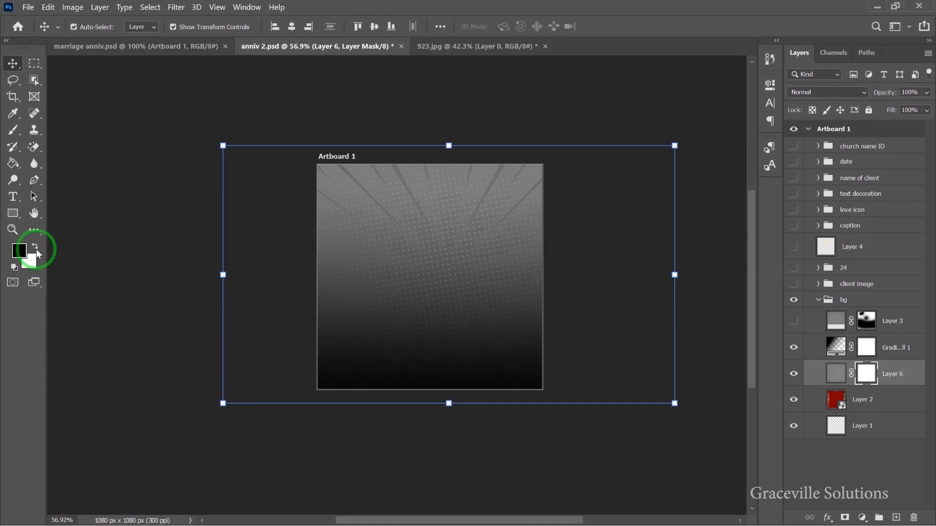
{"action": "key", "text": "b"}
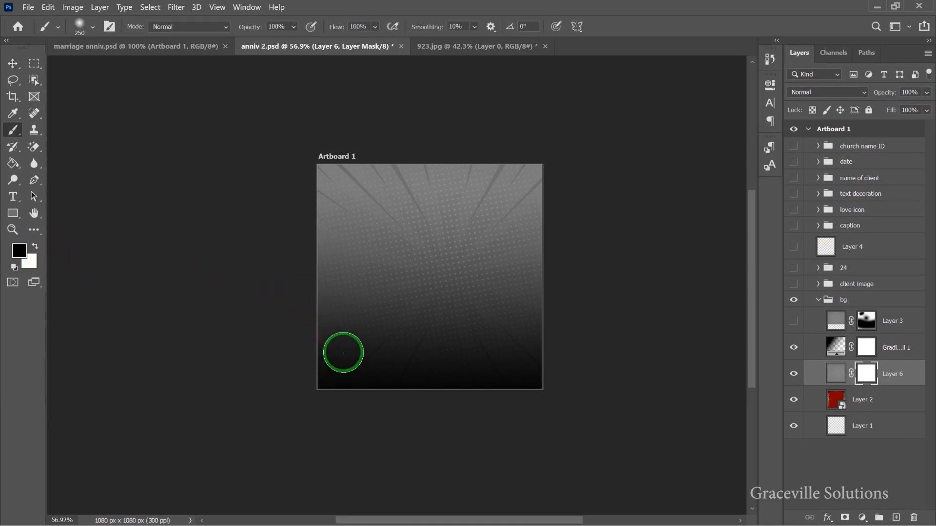
{"action": "mouse_move", "coordinate": [343, 352]}
{"action": "left_mouse_down"}
{"action": "mouse_move", "coordinate": [388, 372]}
{"action": "mouse_move", "coordinate": [343, 364]}
{"action": "mouse_move", "coordinate": [425, 341]}
{"action": "mouse_move", "coordinate": [515, 348]}
{"action": "mouse_move", "coordinate": [434, 288]}
{"action": "mouse_move", "coordinate": [328, 309]}
{"action": "mouse_move", "coordinate": [534, 325]}
{"action": "mouse_move", "coordinate": [536, 272]}
{"action": "mouse_move", "coordinate": [429, 313]}
{"action": "mouse_move", "coordinate": [335, 282]}
{"action": "mouse_move", "coordinate": [434, 305]}
{"action": "mouse_move", "coordinate": [434, 288]}
{"action": "mouse_move", "coordinate": [346, 303]}
{"action": "mouse_move", "coordinate": [310, 267]}
{"action": "mouse_move", "coordinate": [302, 273]}
{"action": "mouse_move", "coordinate": [434, 253]}
{"action": "mouse_move", "coordinate": [869, 140]}
{"action": "left_mouse_up"}
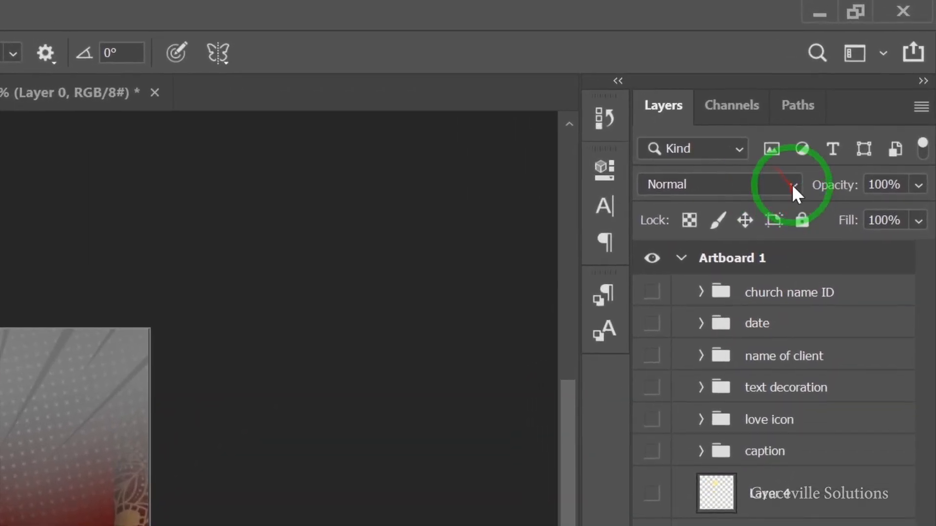
Step: Set the masked burst layer's blend mode to Overlay and switch visibility from it back to Layer 3
{"action": "left_click", "coordinate": [864, 92]}
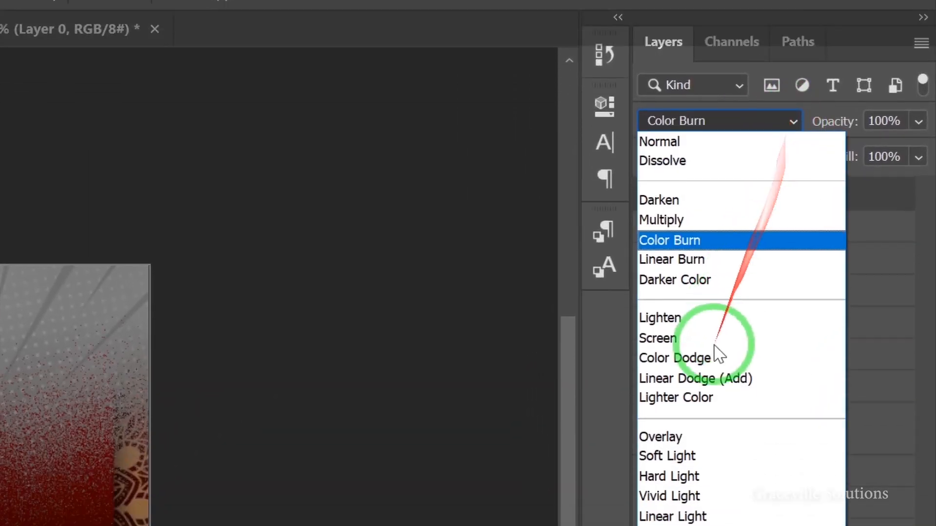
{"action": "left_click", "coordinate": [680, 501]}
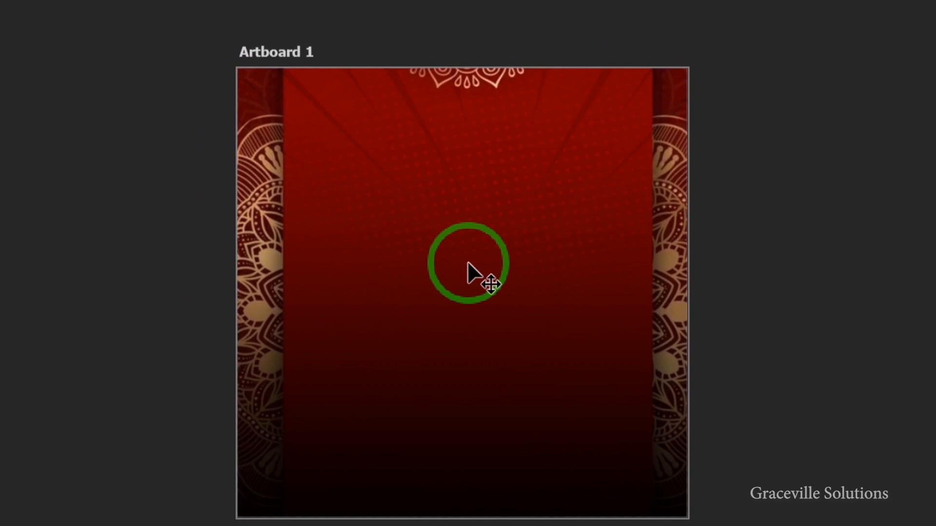
{"action": "key", "text": "ctrl+0"}
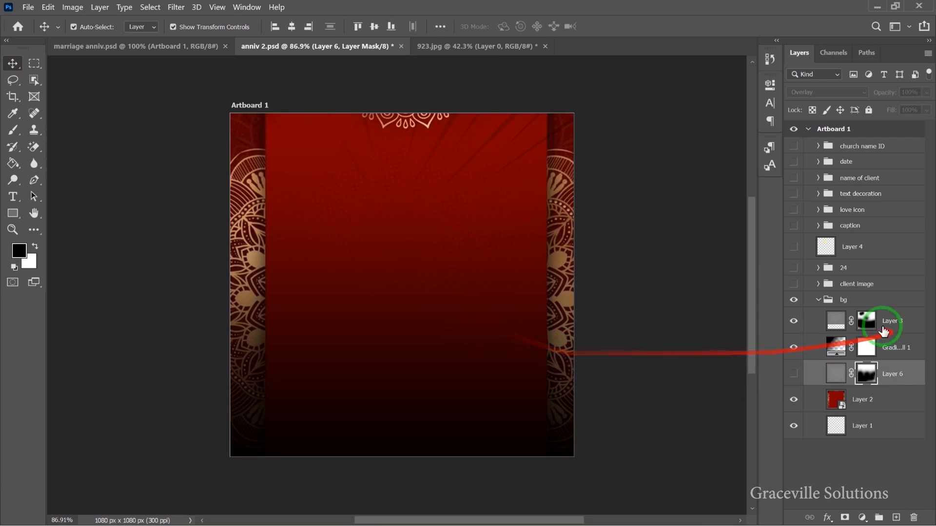
Step: Show the client image group above the collapsed bg group and select the couple's photo layer in it
{"action": "left_click", "coordinate": [817, 301]}
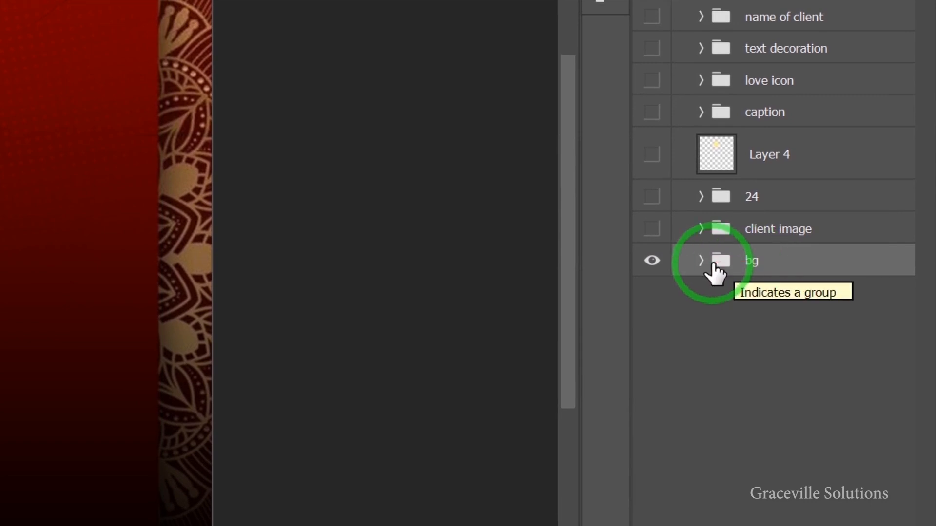
{"action": "left_click", "coordinate": [652, 265]}
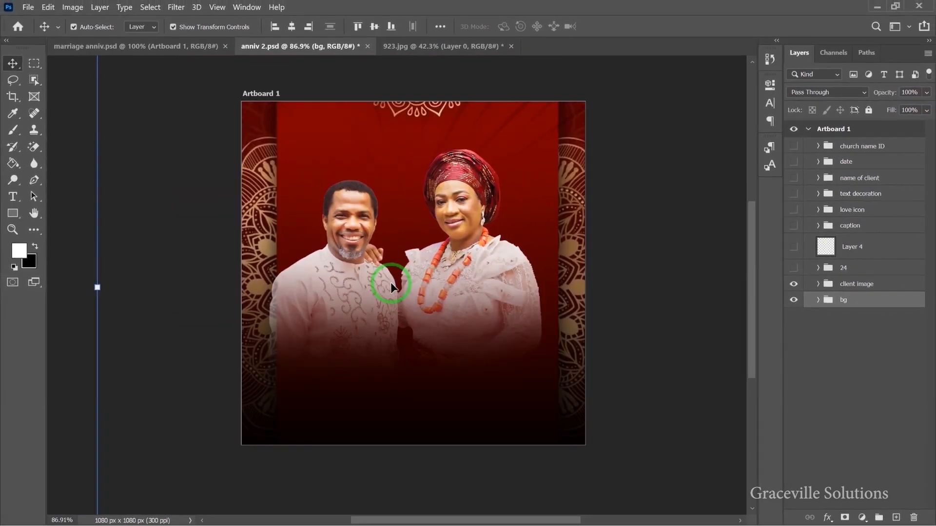
{"action": "scroll", "coordinate": [390, 282], "scroll_direction": "up", "scroll_amount": 4}
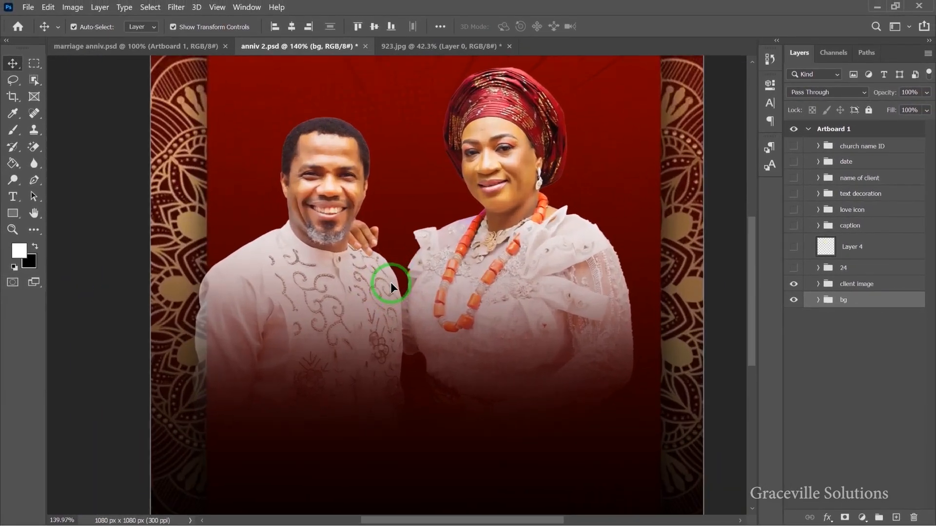
{"action": "left_click_drag", "start_coordinate": [436, 328], "coordinate": [421, 261]}
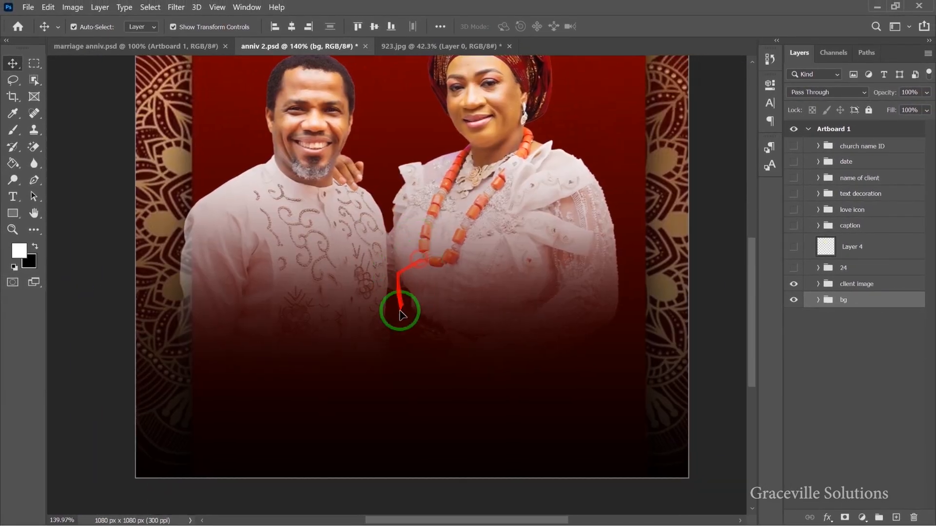
{"action": "scroll", "coordinate": [423, 339], "scroll_direction": "down", "scroll_amount": 1}
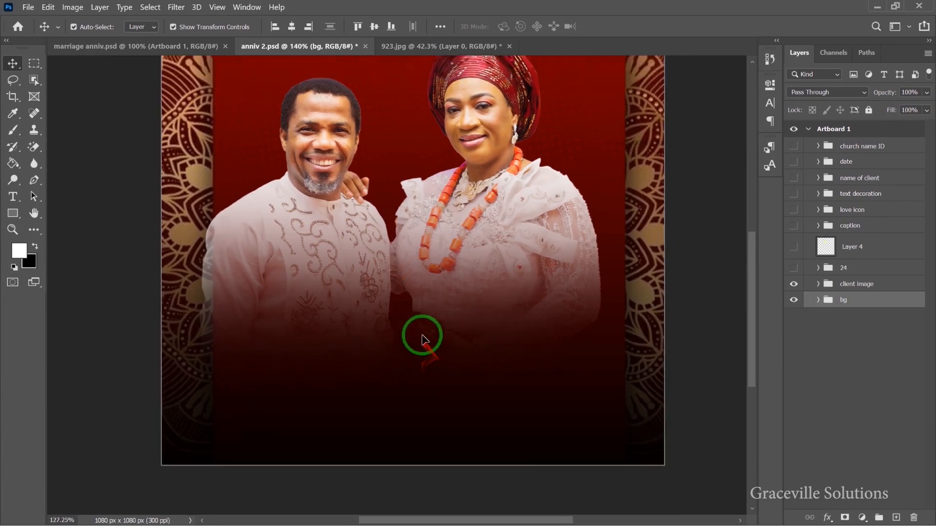
{"action": "scroll", "coordinate": [423, 337], "scroll_direction": "down", "scroll_amount": 4}
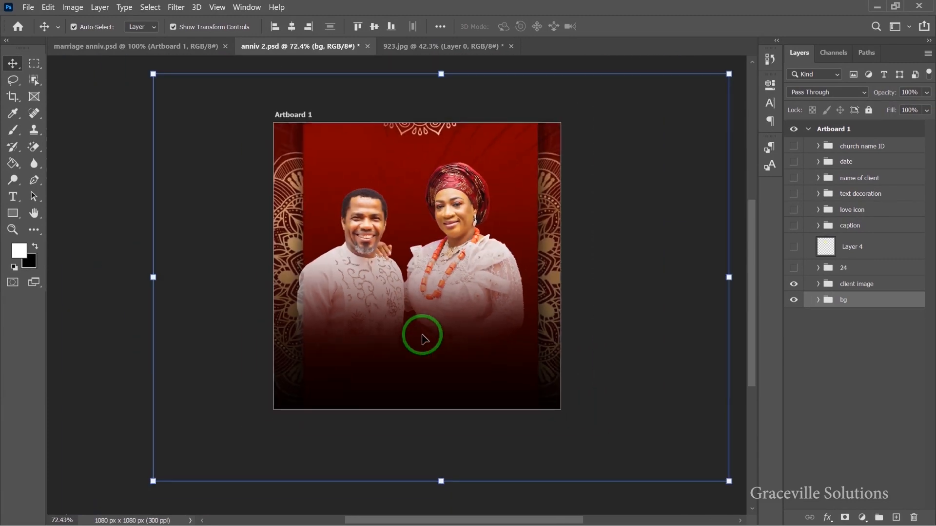
{"action": "scroll", "coordinate": [423, 339], "scroll_direction": "up", "scroll_amount": 4}
{"action": "left_click_drag", "start_coordinate": [481, 268], "coordinate": [457, 309]}
{"action": "scroll", "coordinate": [487, 267], "scroll_direction": "down", "scroll_amount": 2}
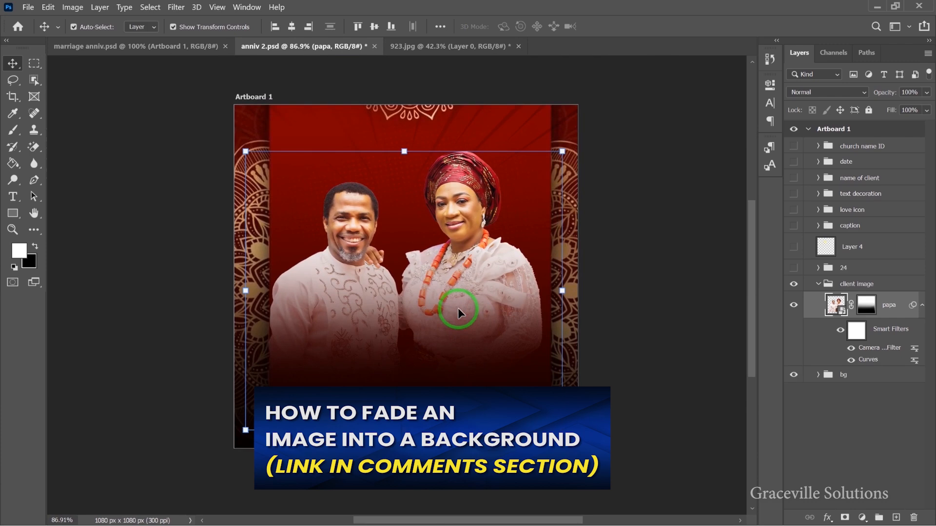
Step: Inspect how the couple's photo fades into the dark lower background and collapse the client image group
{"action": "left_click_drag", "start_coordinate": [458, 308], "coordinate": [468, 309]}
{"action": "scroll", "coordinate": [469, 309], "scroll_direction": "up", "scroll_amount": 1}
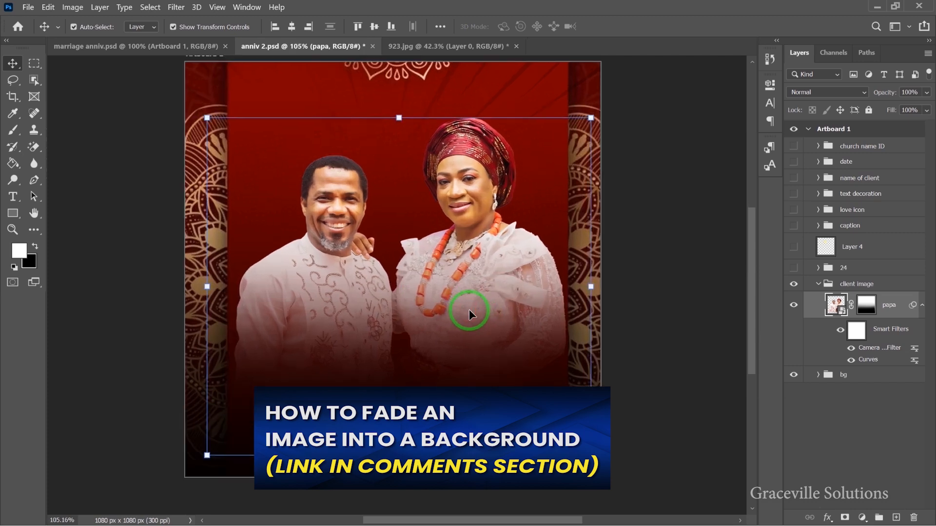
{"action": "scroll", "coordinate": [468, 309], "scroll_direction": "down", "scroll_amount": 2}
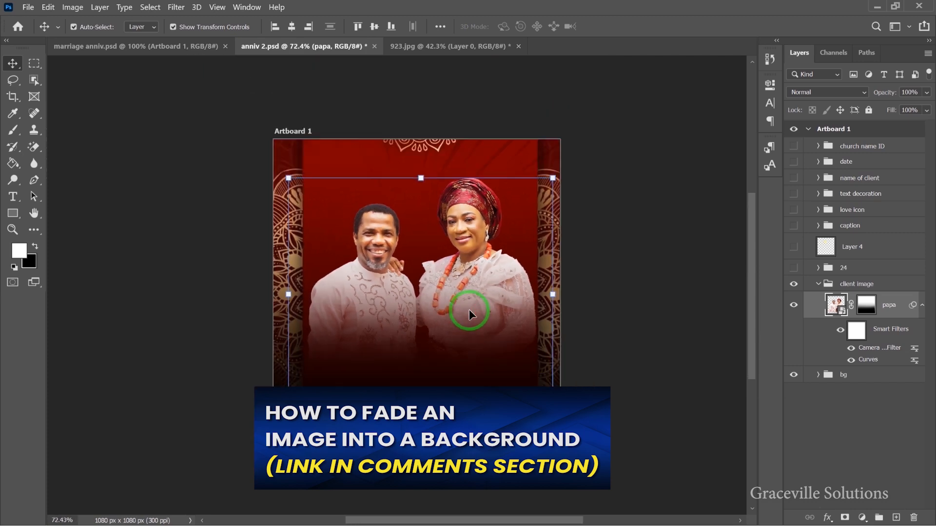
{"action": "scroll", "coordinate": [412, 289], "scroll_direction": "up", "scroll_amount": 1}
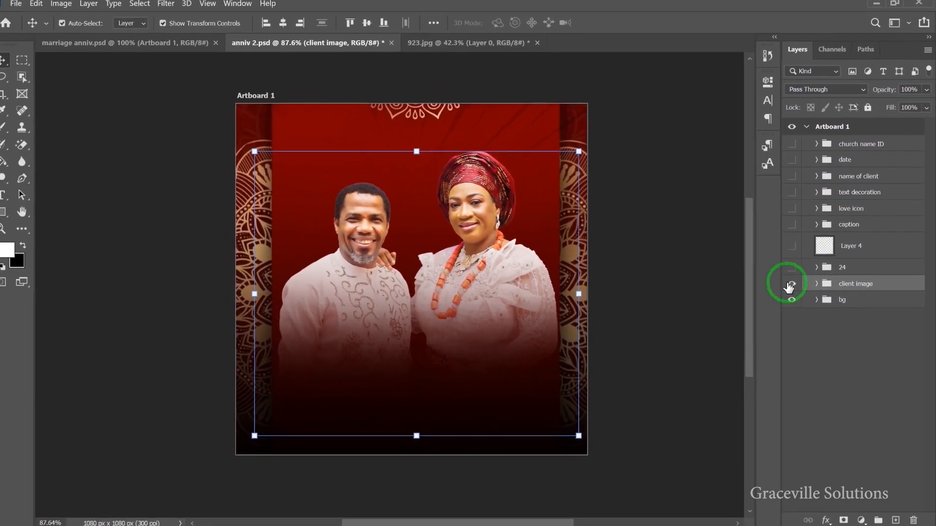
{"action": "scroll", "coordinate": [264, 315], "scroll_direction": "up", "scroll_amount": 2}
{"action": "scroll", "coordinate": [323, 240], "scroll_direction": "down", "scroll_amount": 2}
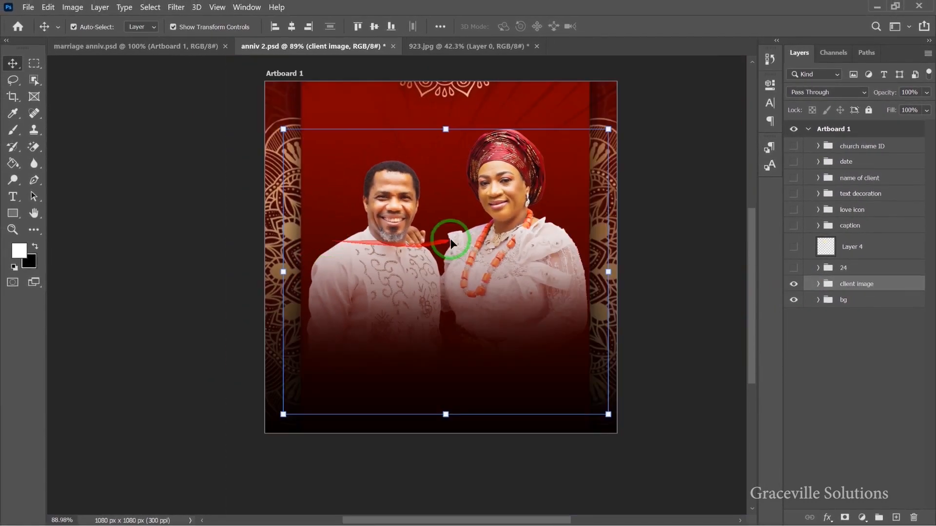
{"action": "left_click_drag", "start_coordinate": [452, 239], "coordinate": [442, 270]}
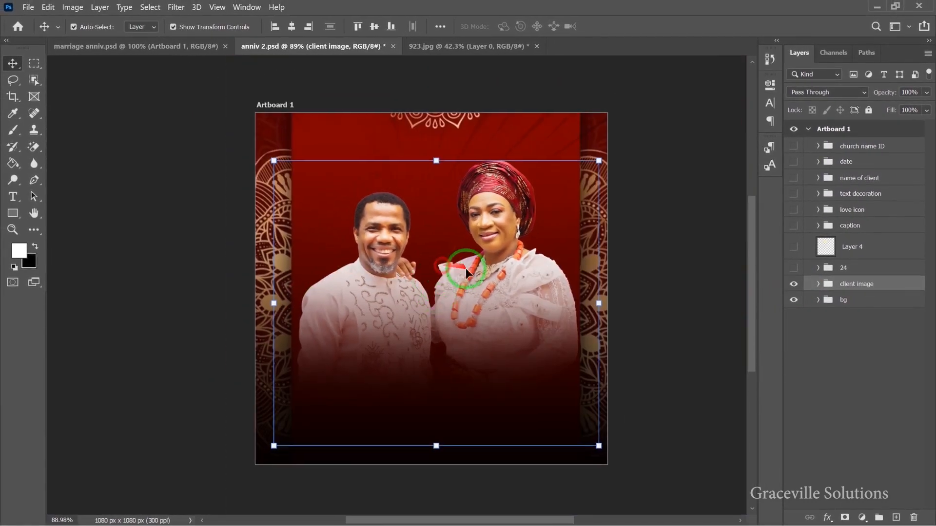
Step: Show the 24 group above the client image group and select it to inspect the glowing number between the couple
{"action": "left_click", "coordinate": [793, 267]}
{"action": "scroll", "coordinate": [429, 210], "scroll_direction": "up", "scroll_amount": 2}
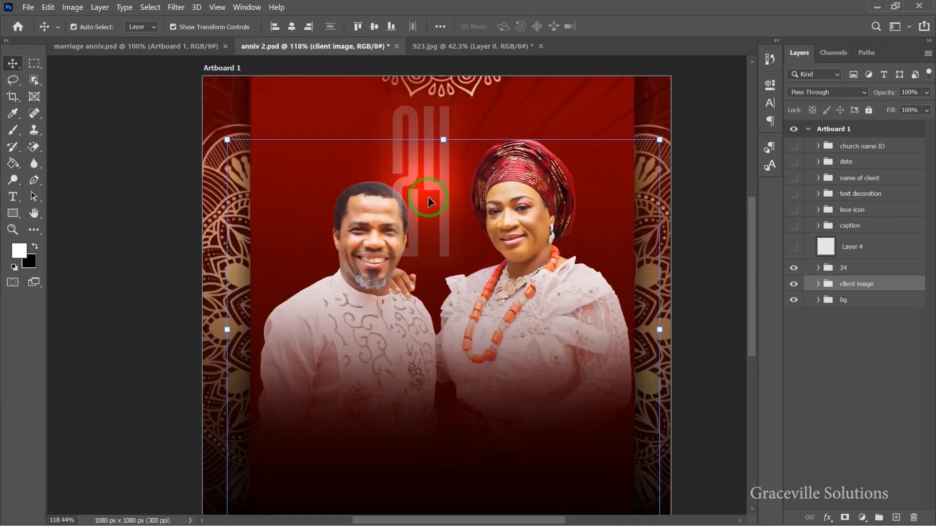
{"action": "left_click", "coordinate": [428, 195]}
{"action": "scroll", "coordinate": [428, 195], "scroll_direction": "up", "scroll_amount": 3}
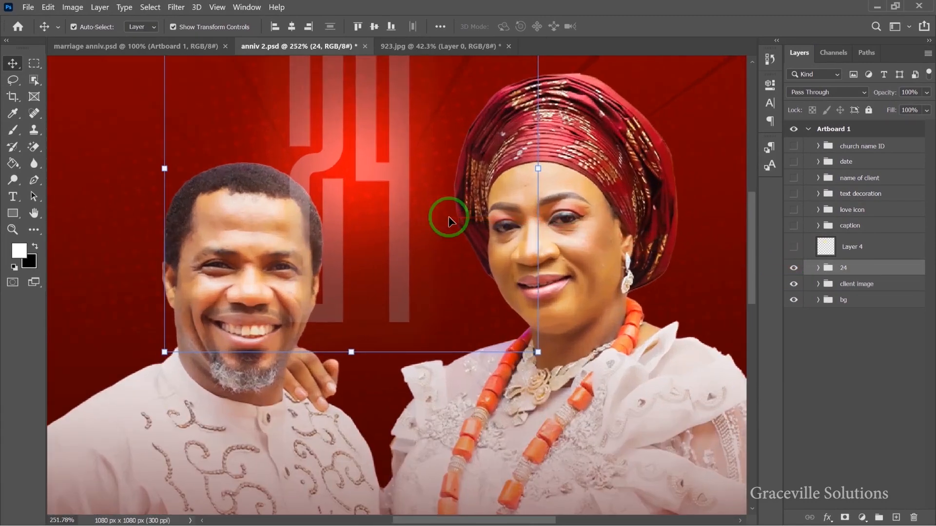
{"action": "scroll", "coordinate": [398, 226], "scroll_direction": "down", "scroll_amount": 2}
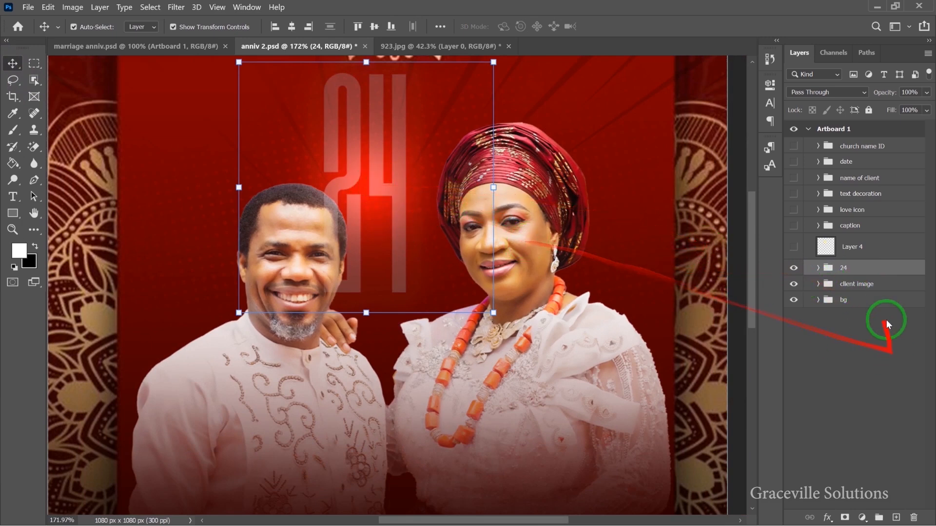
Step: Expand the 24 group, select its 24 text layer and open the character settings to check the font
{"action": "left_click", "coordinate": [818, 268]}
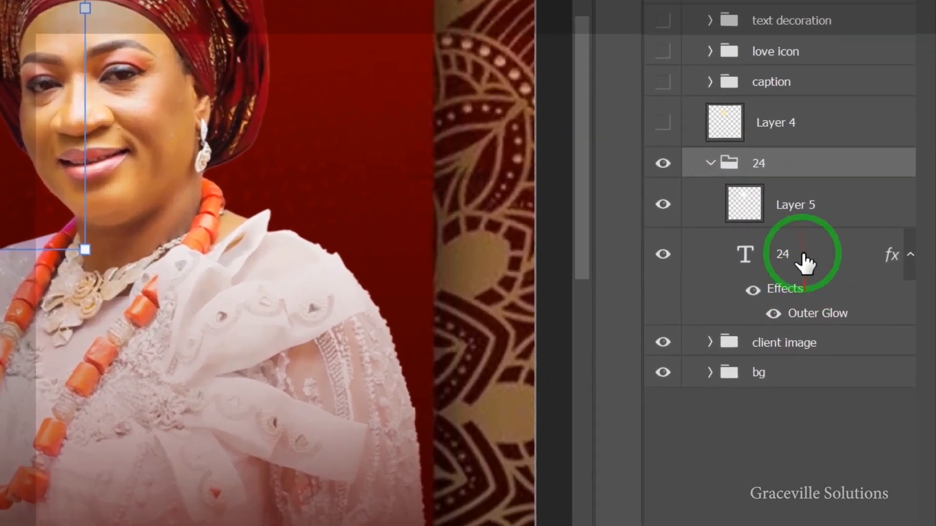
{"action": "left_click", "coordinate": [865, 316]}
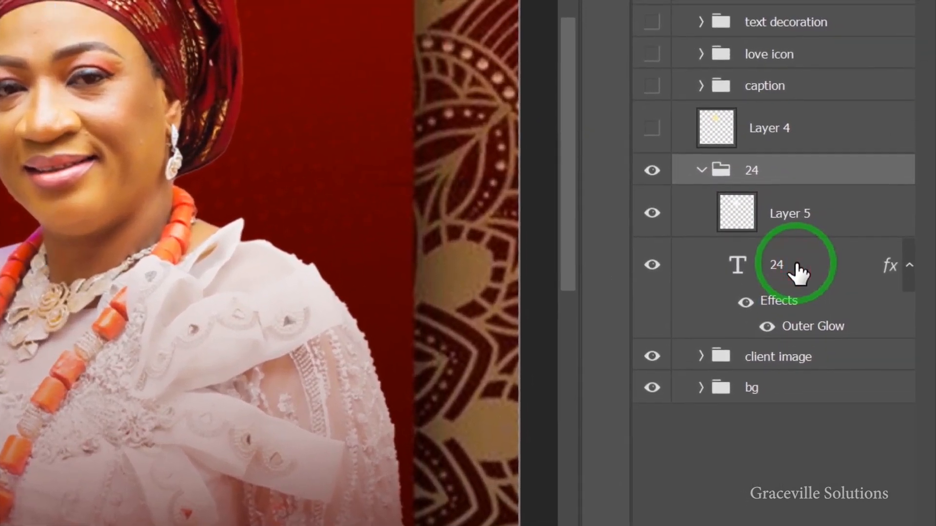
{"action": "left_click", "coordinate": [796, 265]}
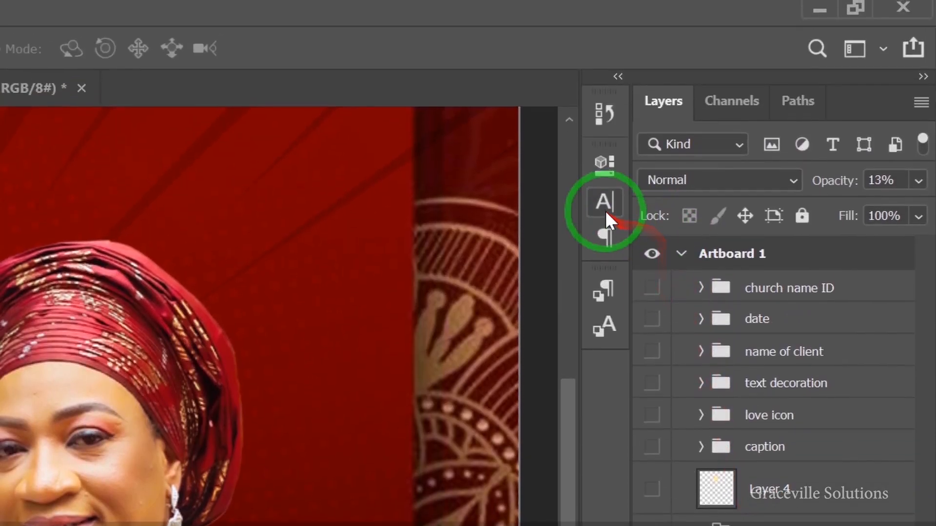
{"action": "left_click", "coordinate": [604, 207]}
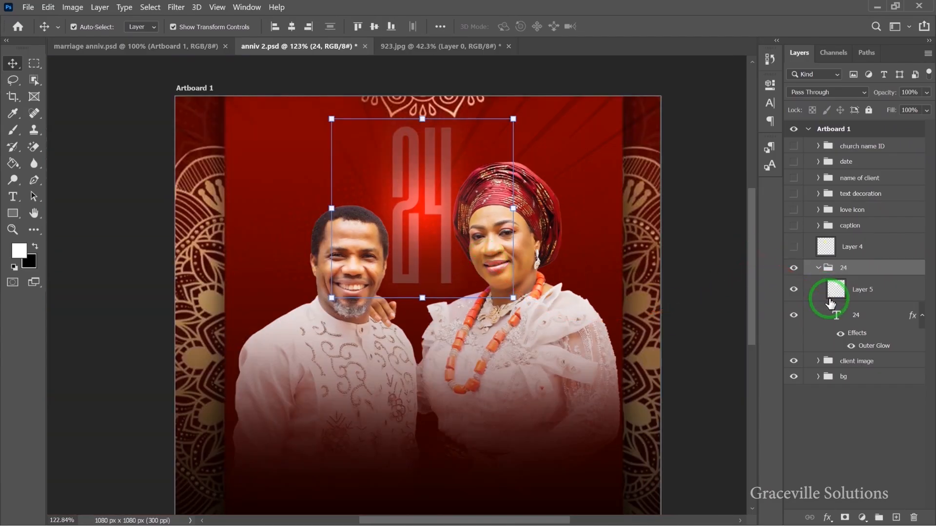
Step: Hide Layer 5, the glow over the number, inside the 24 group
{"action": "scroll", "coordinate": [422, 221], "scroll_direction": "up", "scroll_amount": 3}
{"action": "left_click_drag", "start_coordinate": [432, 212], "coordinate": [391, 242]}
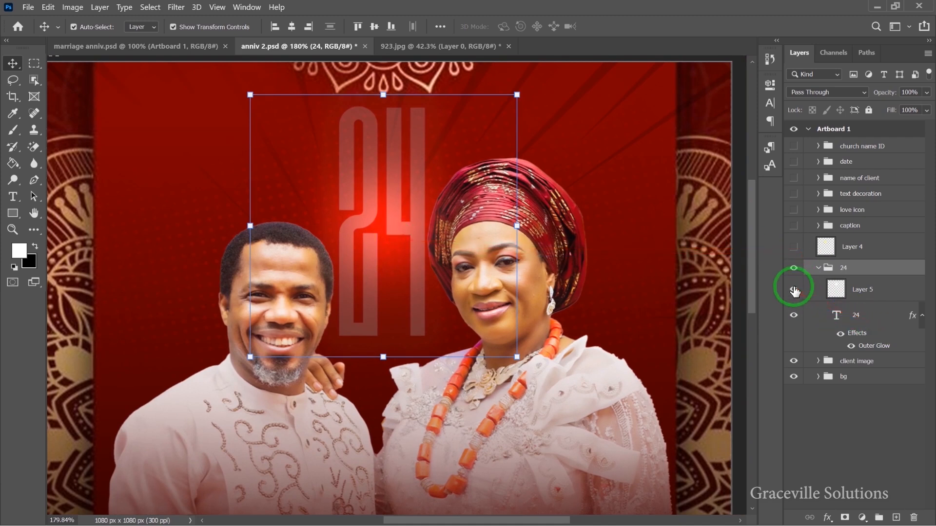
{"action": "left_click", "coordinate": [793, 290]}
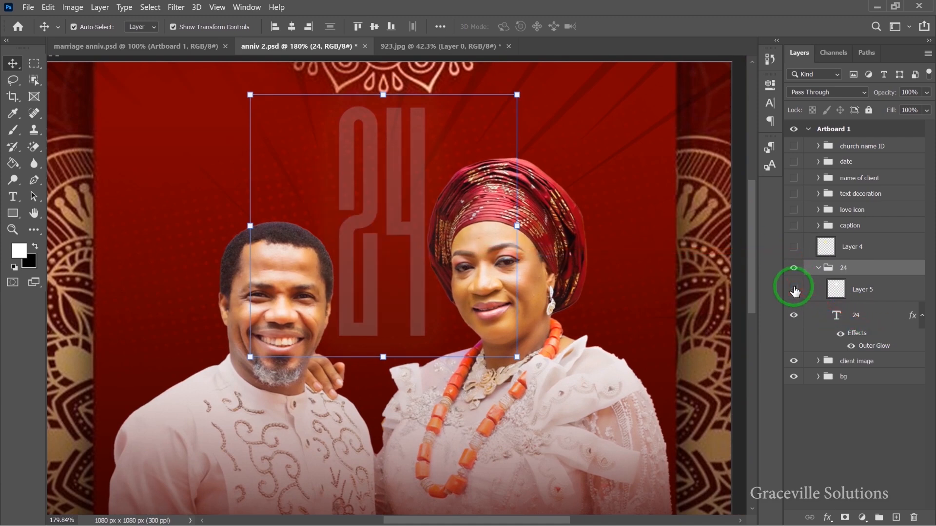
{"action": "scroll", "coordinate": [422, 238], "scroll_direction": "down", "scroll_amount": 3}
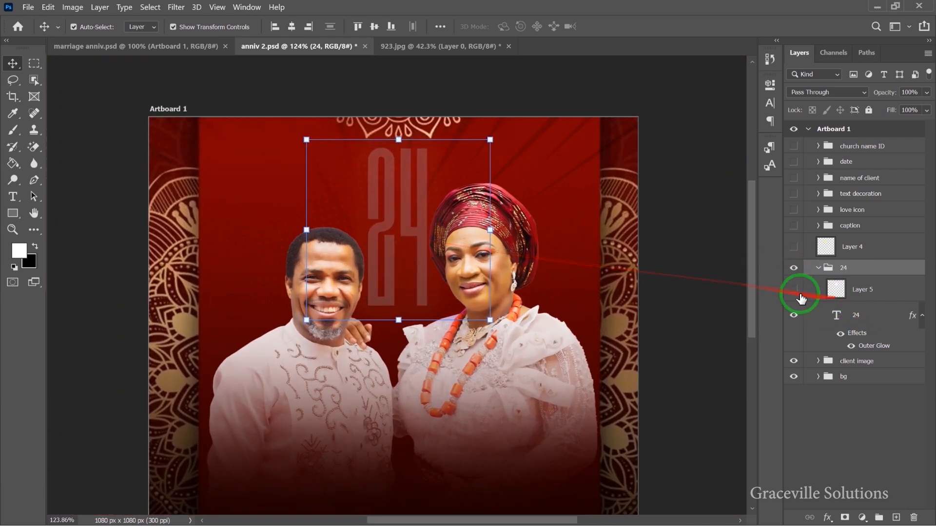
Step: Raise the 24 text layer's opacity to 100% to preview it, and lower it again to a faint, see-through level
{"action": "left_click", "coordinate": [868, 317]}
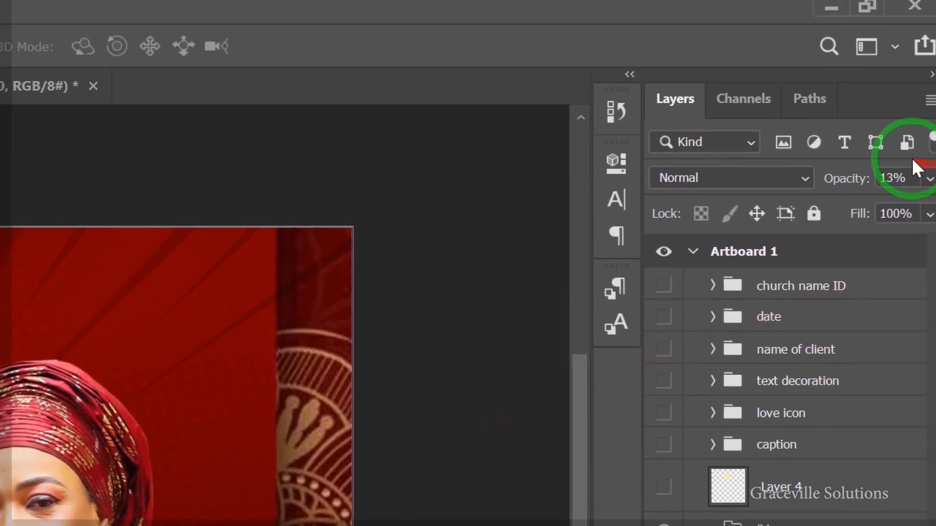
{"action": "left_click", "coordinate": [919, 185]}
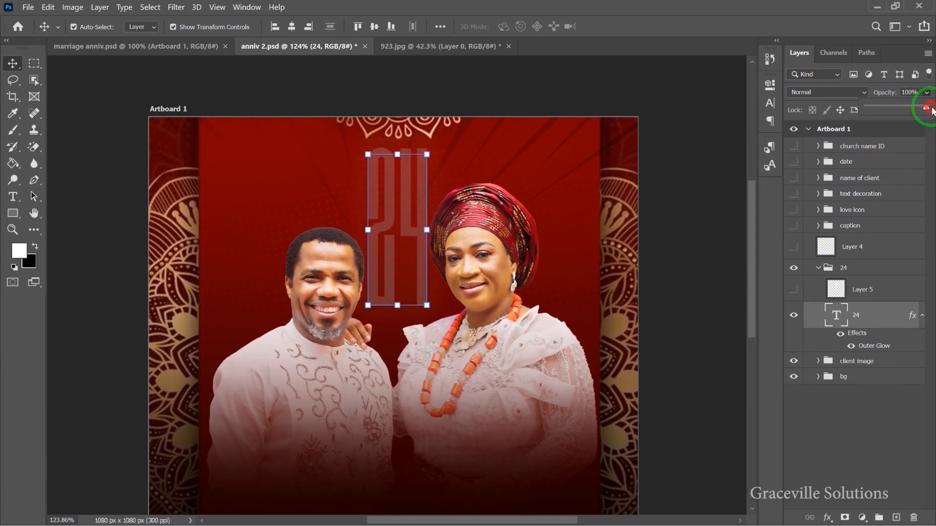
{"action": "left_click_drag", "start_coordinate": [930, 107], "coordinate": [932, 107]}
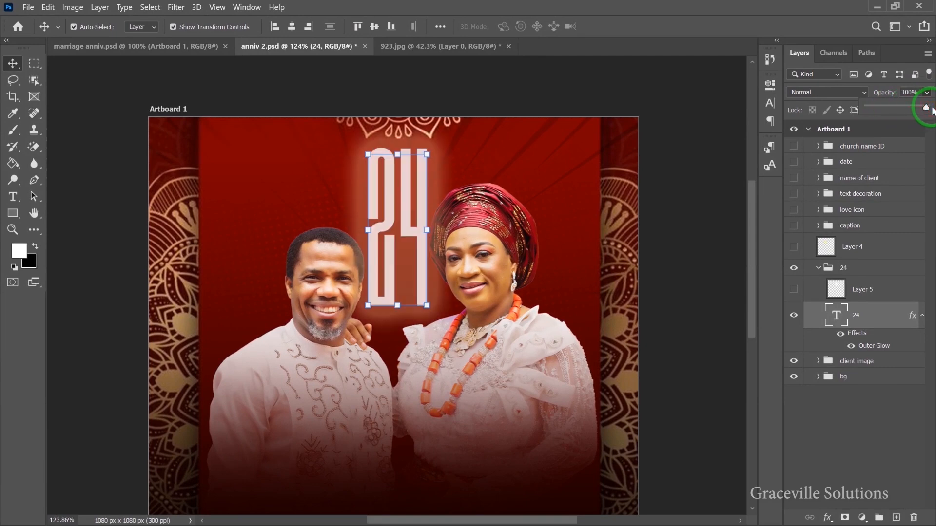
{"action": "scroll", "coordinate": [484, 261], "scroll_direction": "down", "scroll_amount": 2}
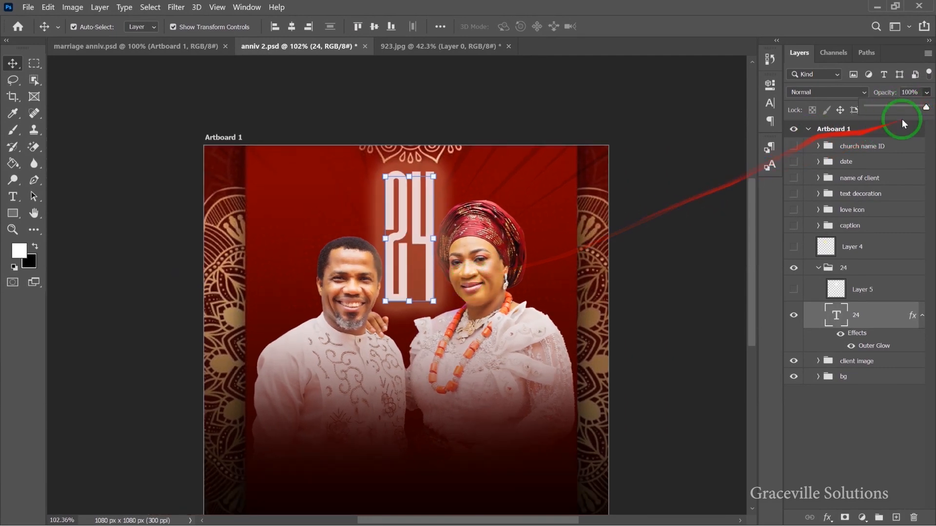
{"action": "left_click_drag", "start_coordinate": [878, 107], "coordinate": [876, 107]}
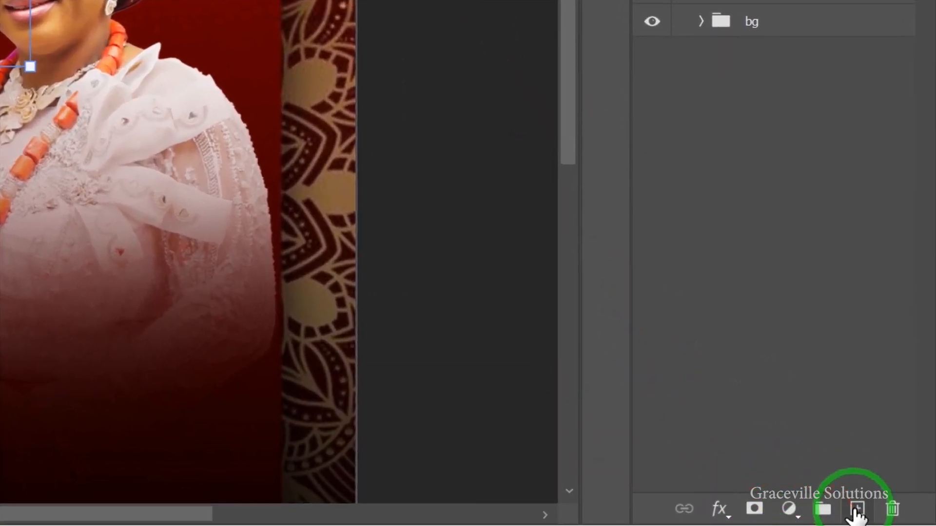
Step: Add a new layer above the 24 group and set up a white Soft Round brush at 400 px with 0% hardness
{"action": "left_click", "coordinate": [856, 509]}
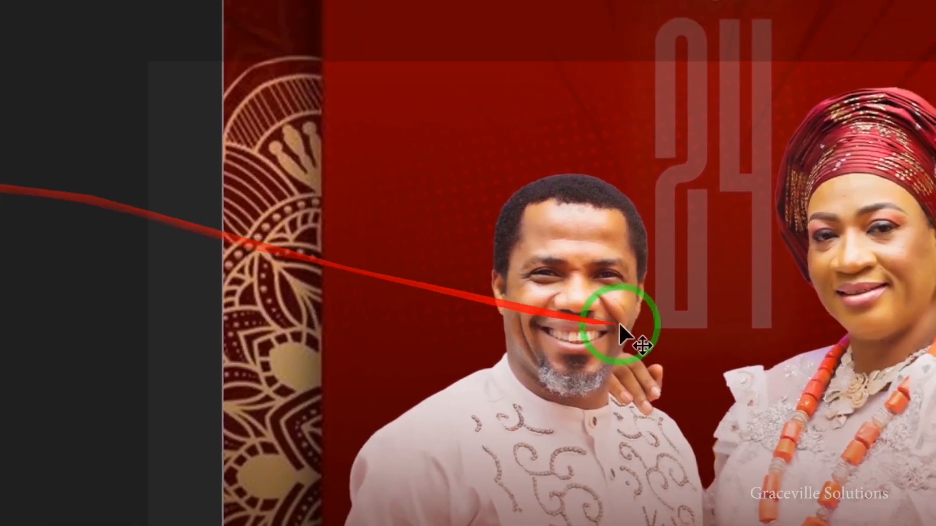
{"action": "key", "text": "b"}
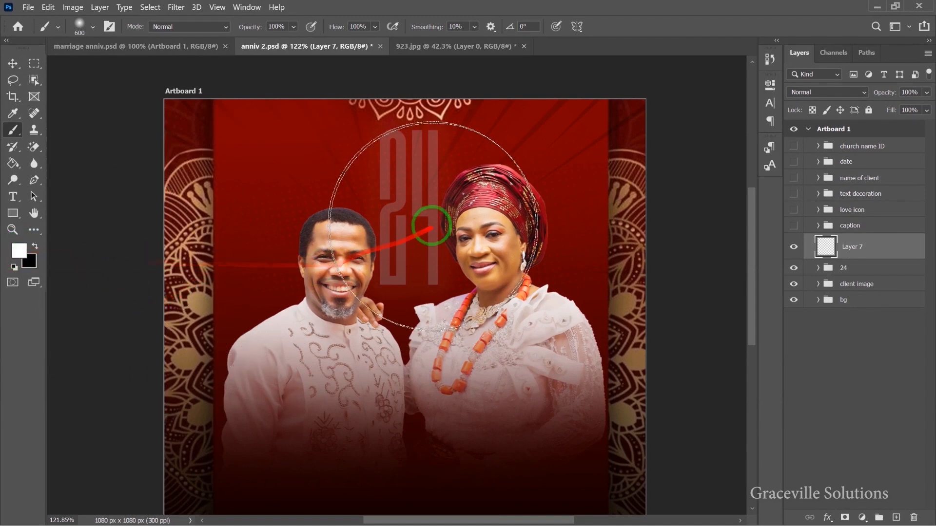
{"action": "key", "text": "bracketleft"}
{"action": "key", "text": "bracketleft"}
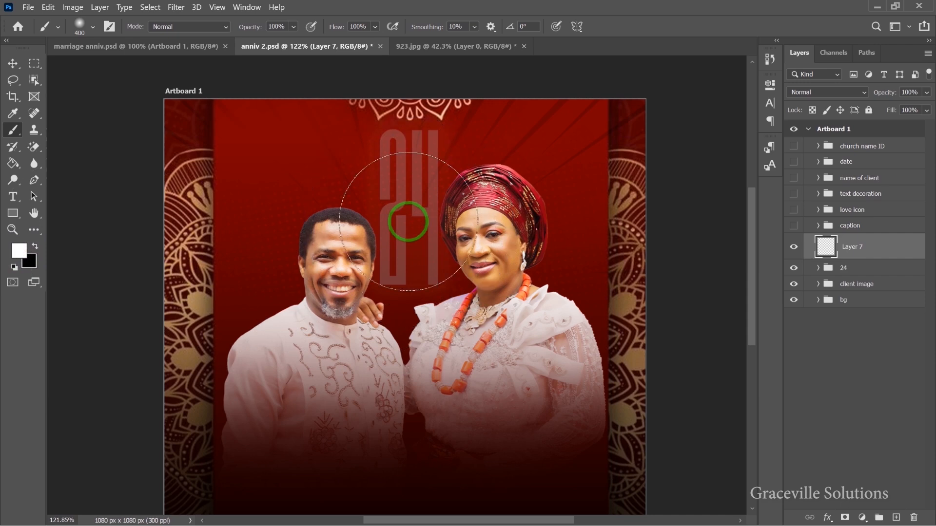
{"action": "key", "text": "bracketleft"}
{"action": "key", "text": "bracketright"}
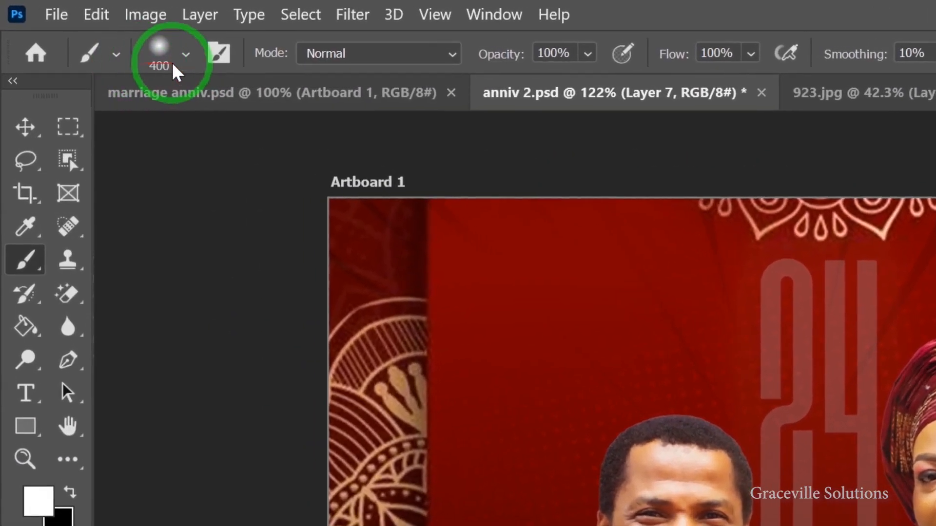
{"action": "left_click", "coordinate": [92, 29]}
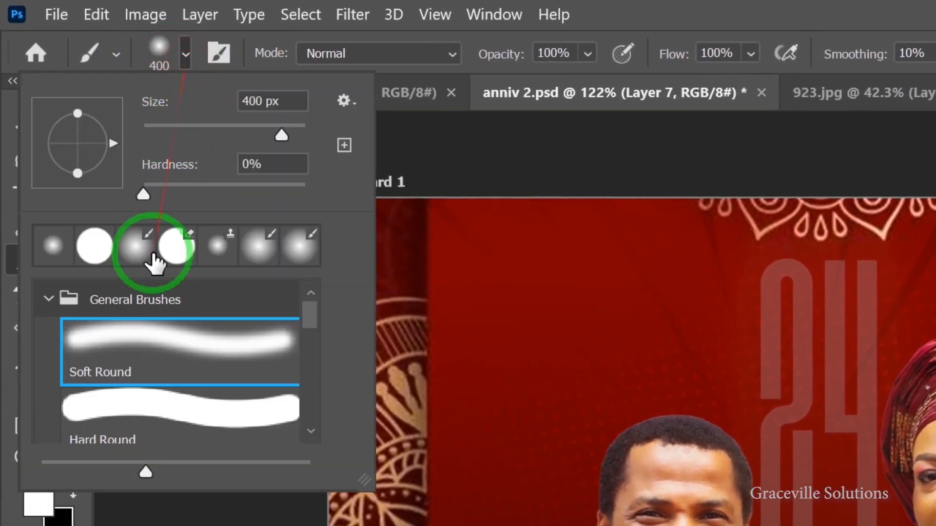
{"action": "left_click", "coordinate": [164, 340]}
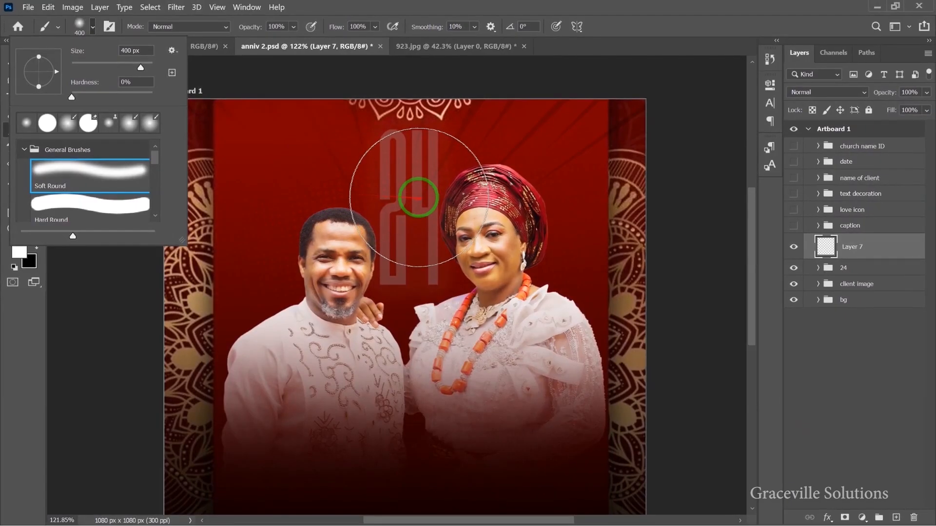
Step: Undo the stray brush dab, reduce the brush size to 250 and paint one soft white dab over the number 24
{"action": "scroll", "coordinate": [415, 202], "scroll_direction": "up", "scroll_amount": 1}
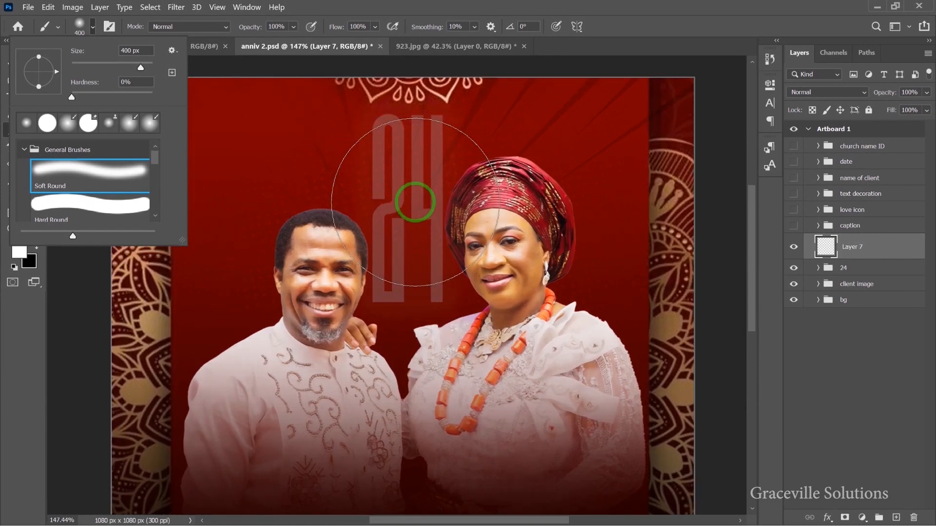
{"action": "left_click", "coordinate": [58, 334]}
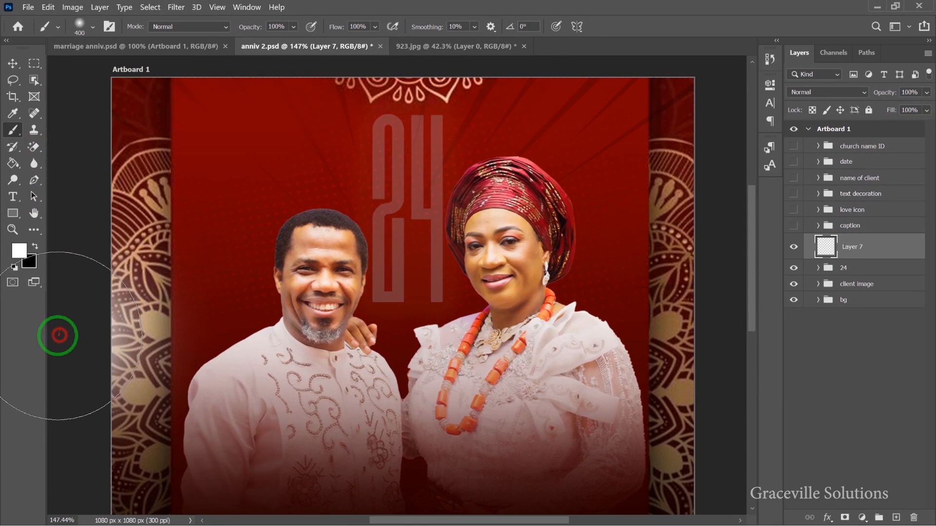
{"action": "key", "text": "ctrl+z"}
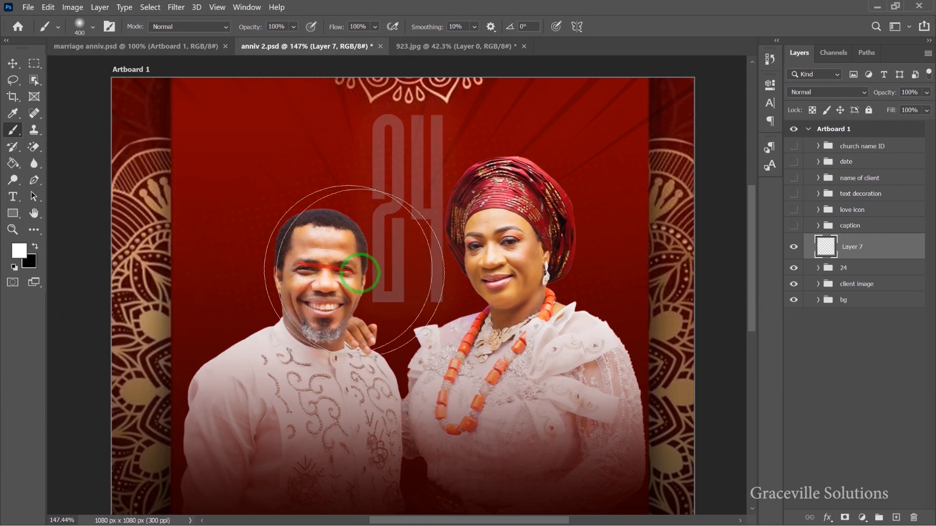
{"action": "key", "text": "bracketleft"}
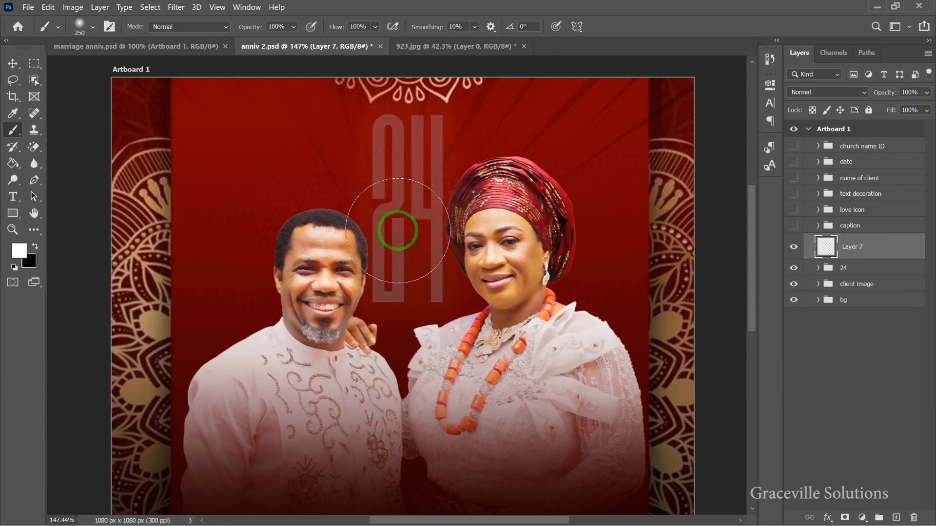
{"action": "left_click", "coordinate": [403, 211]}
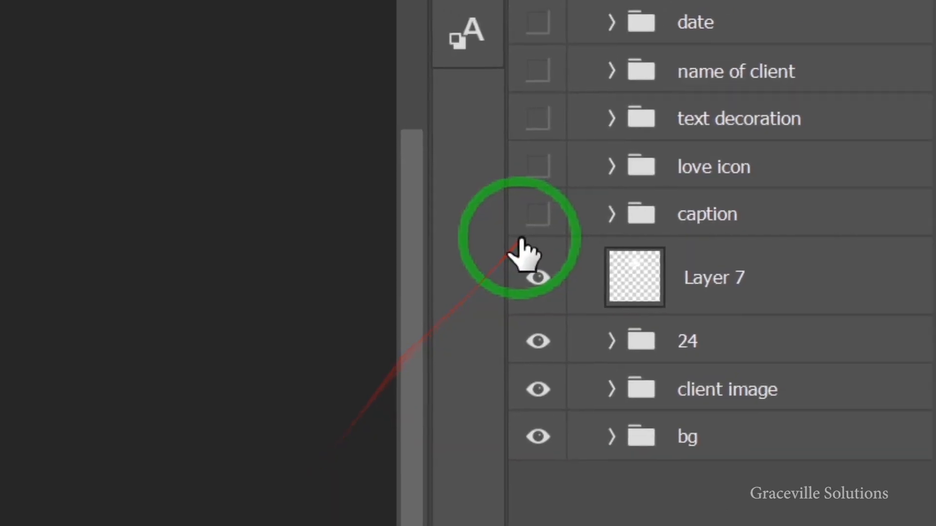
Step: Set Layer 7's blend mode to Overlay and toggle its visibility to compare the glow effect
{"action": "left_click", "coordinate": [740, 274]}
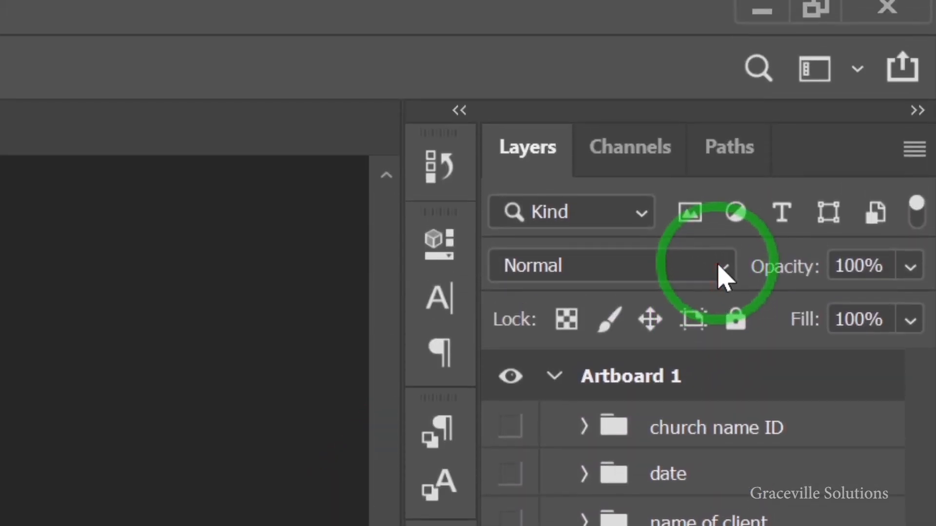
{"action": "left_click", "coordinate": [722, 269]}
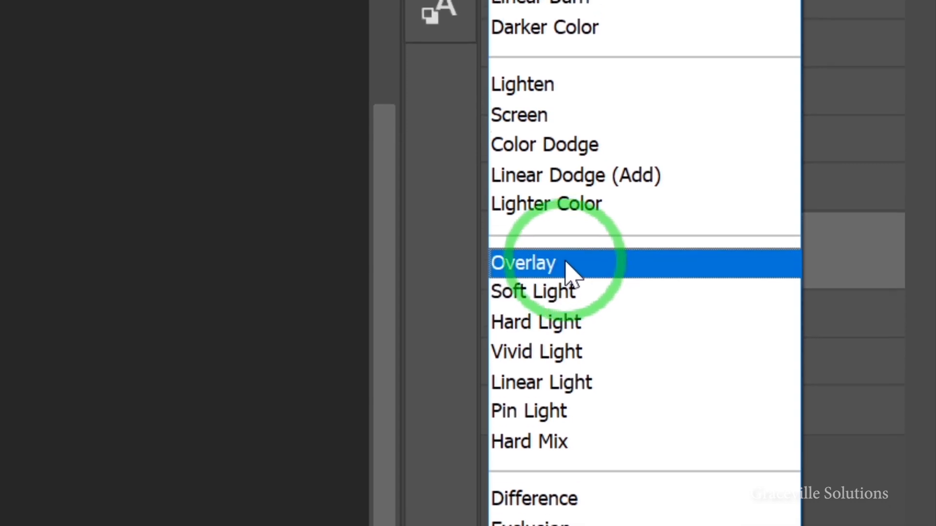
{"action": "left_click", "coordinate": [568, 273]}
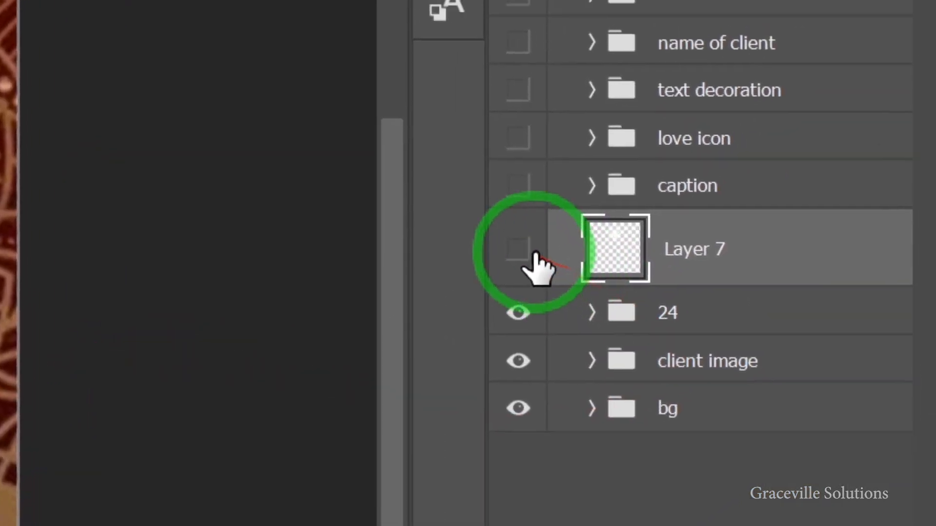
{"action": "left_click", "coordinate": [520, 246]}
{"action": "left_click", "coordinate": [515, 266]}
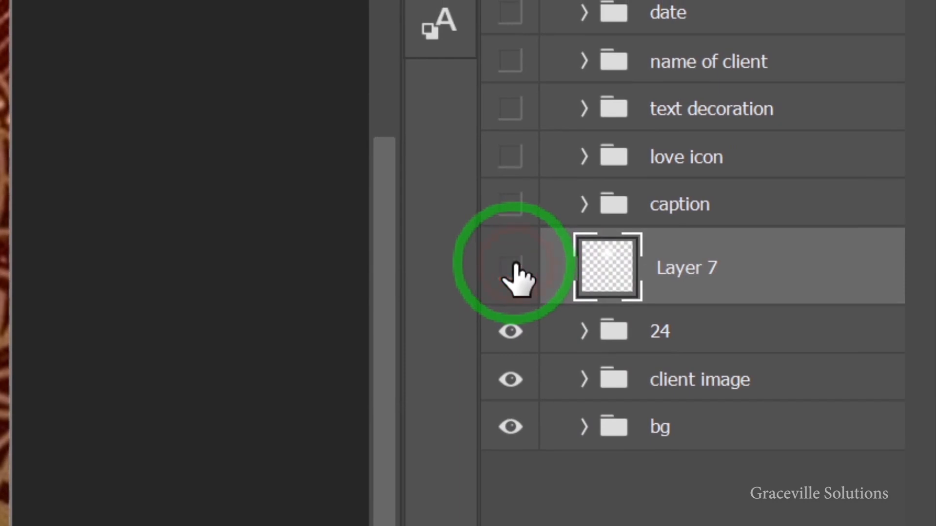
Step: Turn Layer 7's visibility back on and show the caption group
{"action": "left_click", "coordinate": [511, 267]}
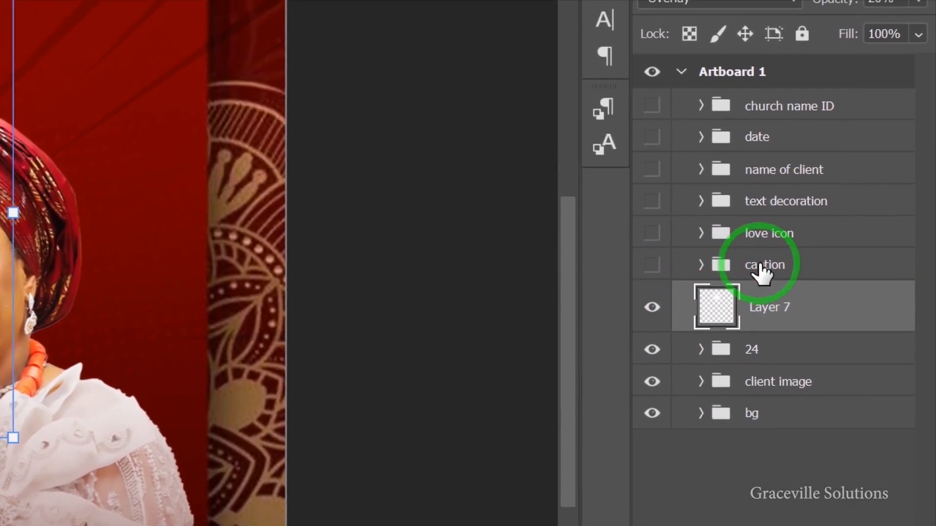
{"action": "left_click", "coordinate": [652, 264]}
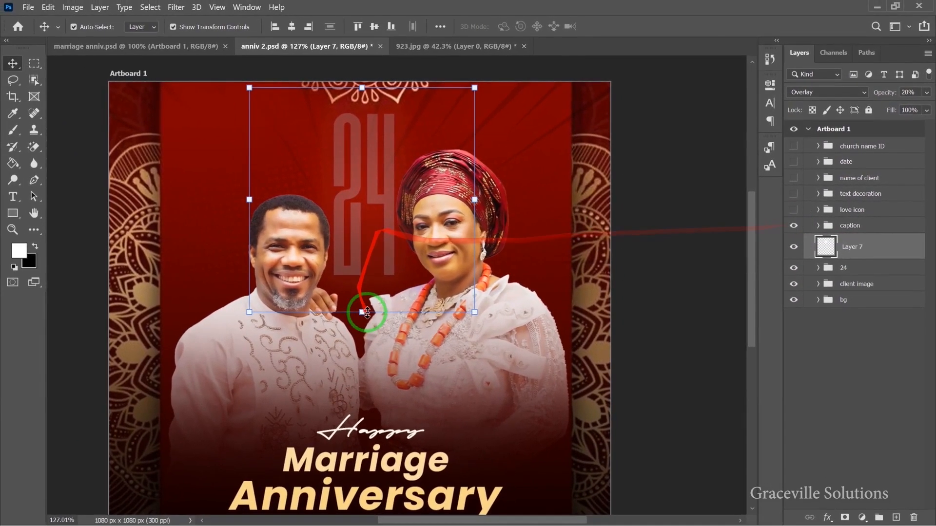
{"action": "scroll", "coordinate": [361, 312], "scroll_direction": "up", "scroll_amount": 2}
{"action": "scroll", "coordinate": [368, 313], "scroll_direction": "down", "scroll_amount": 4}
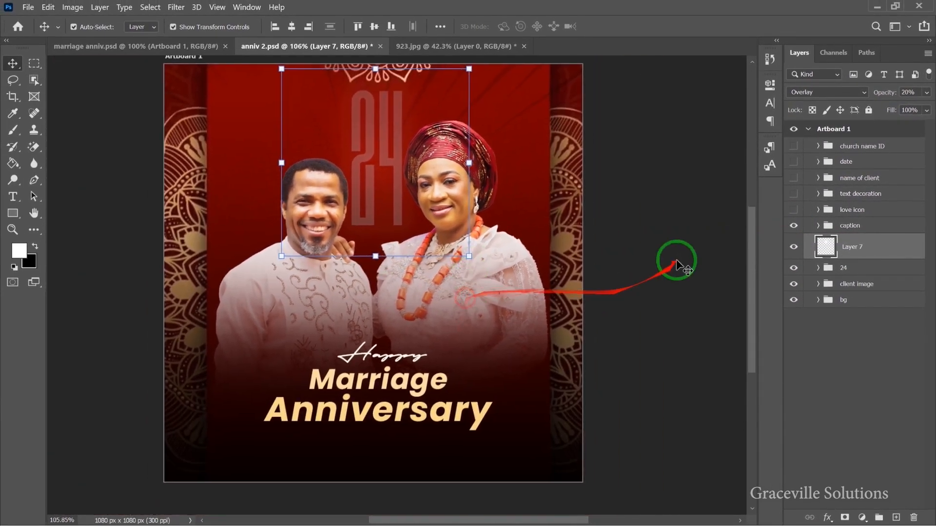
Step: Toggle Layer 7's visibility to compare the glow with the caption shown, and examine the flyer down to the caption
{"action": "left_click", "coordinate": [794, 248]}
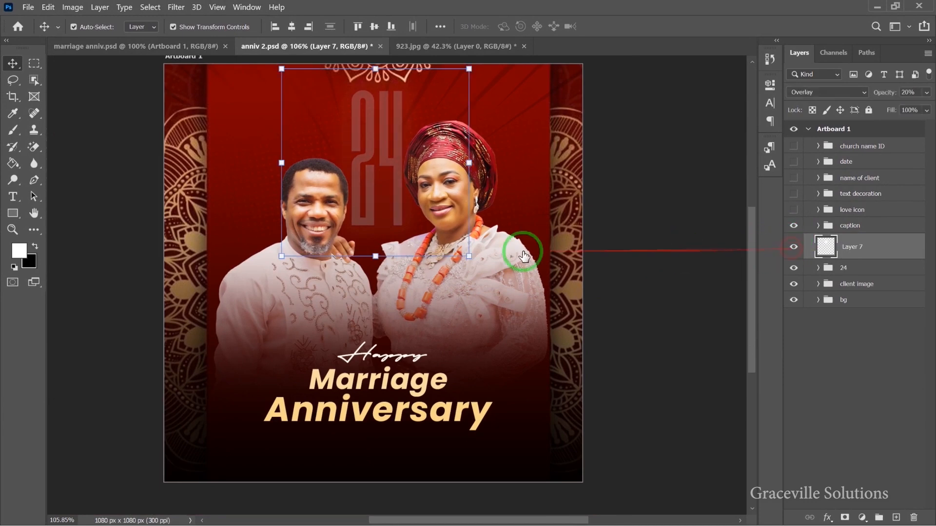
{"action": "scroll", "coordinate": [363, 271], "scroll_direction": "up", "scroll_amount": 2}
{"action": "scroll", "coordinate": [361, 275], "scroll_direction": "down", "scroll_amount": 2}
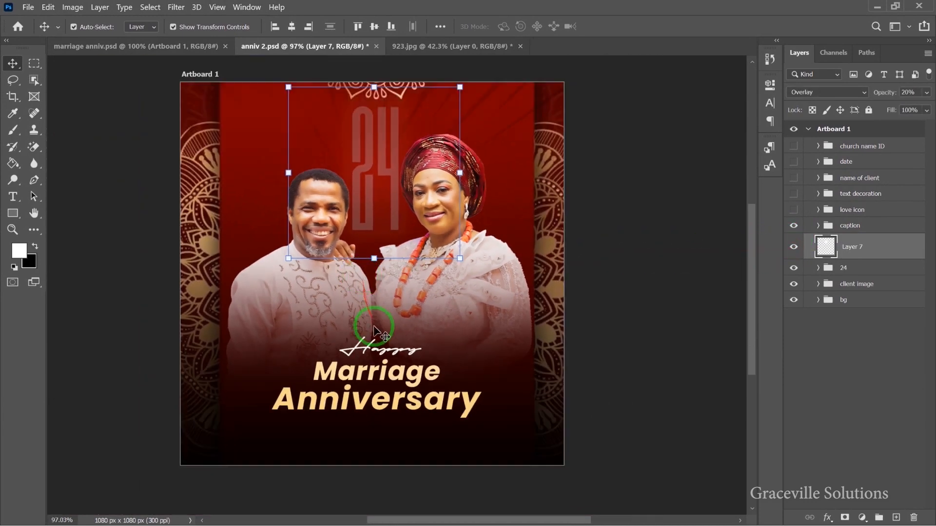
{"action": "scroll", "coordinate": [374, 352], "scroll_direction": "down", "scroll_amount": 1}
{"action": "scroll", "coordinate": [374, 352], "scroll_direction": "up", "scroll_amount": 1}
{"action": "scroll", "coordinate": [380, 337], "scroll_direction": "up", "scroll_amount": 3}
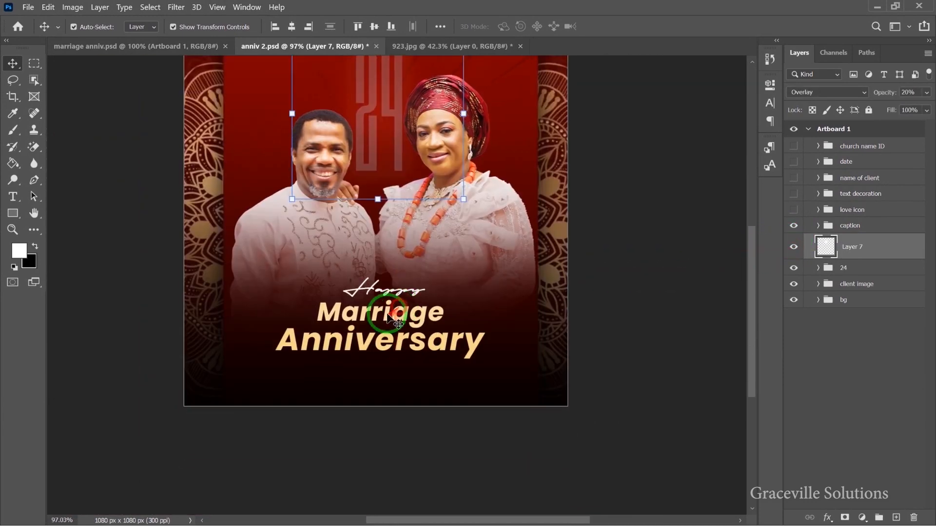
Step: Select the word Happy in the caption with the Type tool to examine its font settings
{"action": "left_click", "coordinate": [14, 198]}
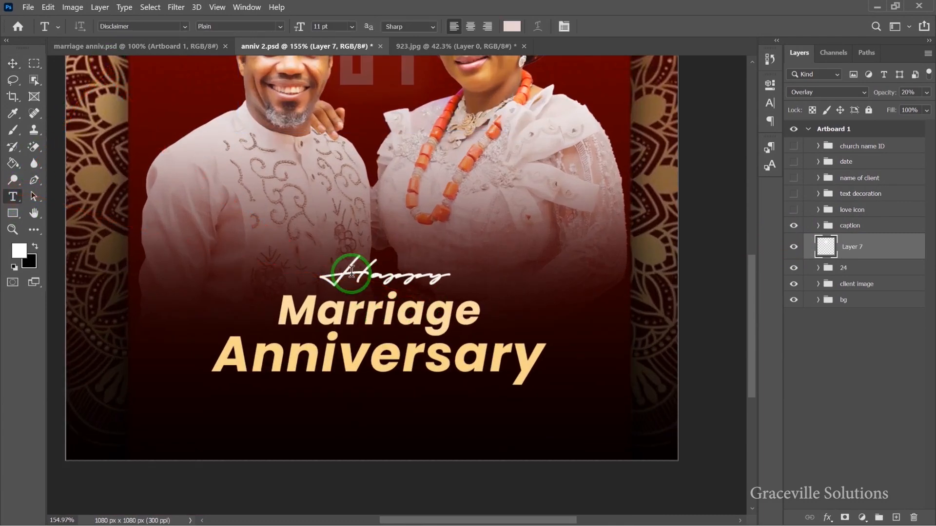
{"action": "scroll", "coordinate": [356, 275], "scroll_direction": "down", "scroll_amount": 2}
{"action": "scroll", "coordinate": [356, 276], "scroll_direction": "up", "scroll_amount": 1}
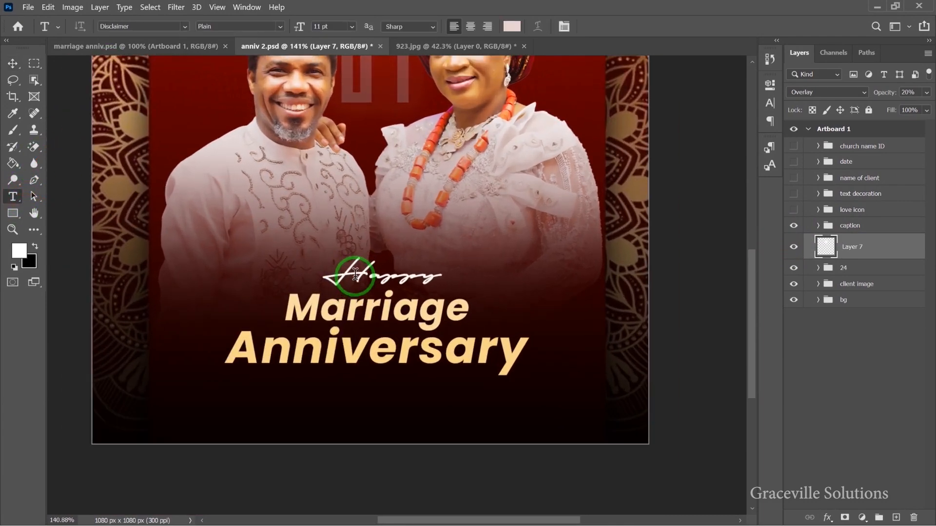
{"action": "left_click", "coordinate": [354, 274]}
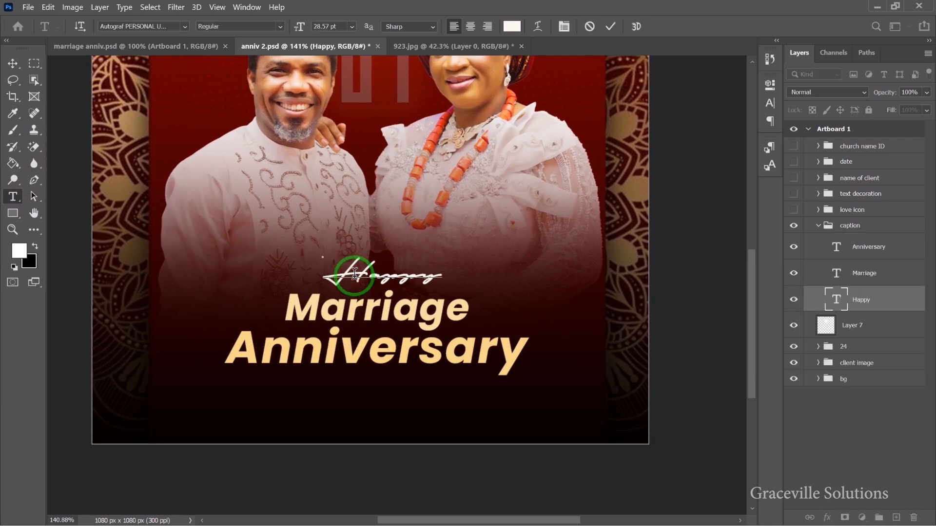
{"action": "double_click", "coordinate": [357, 275]}
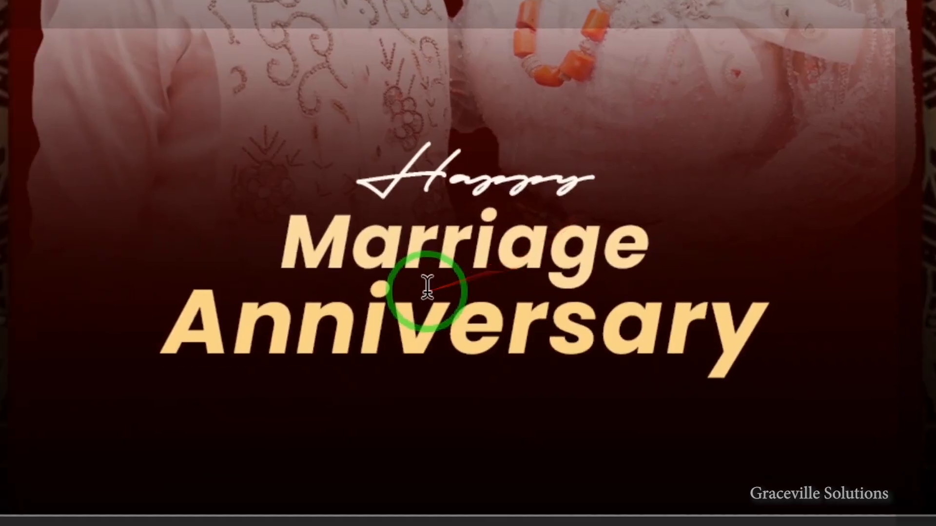
Step: Select the word Marriage and check its text colour in the Color Picker, keeping the colour
{"action": "left_click", "coordinate": [409, 261]}
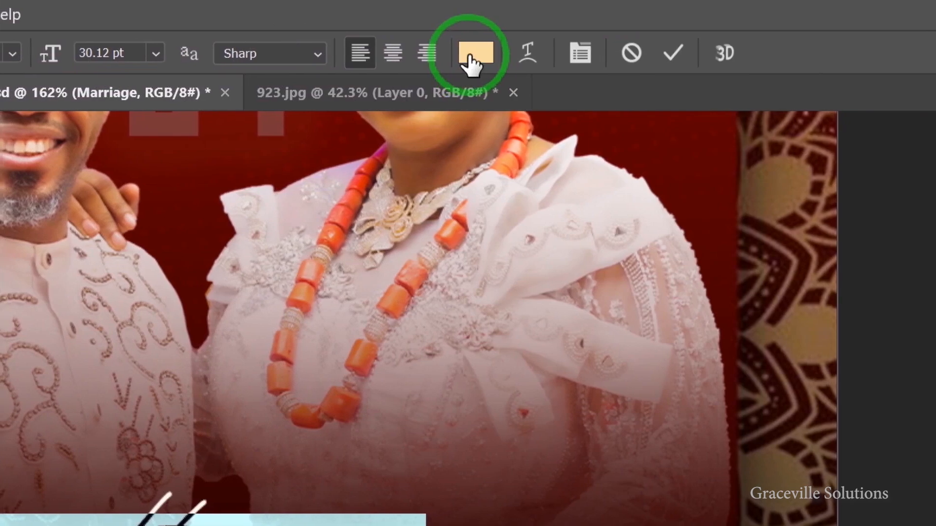
{"action": "left_click", "coordinate": [469, 58]}
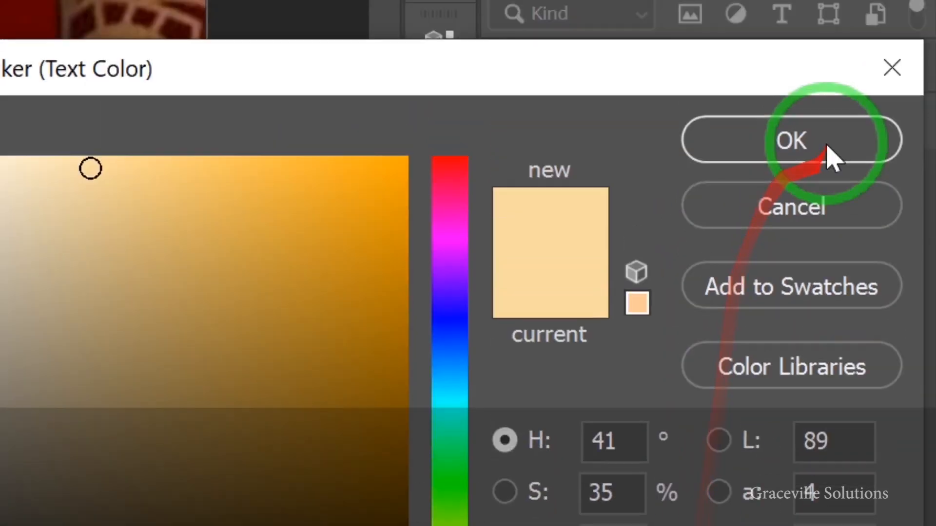
{"action": "left_click", "coordinate": [827, 156]}
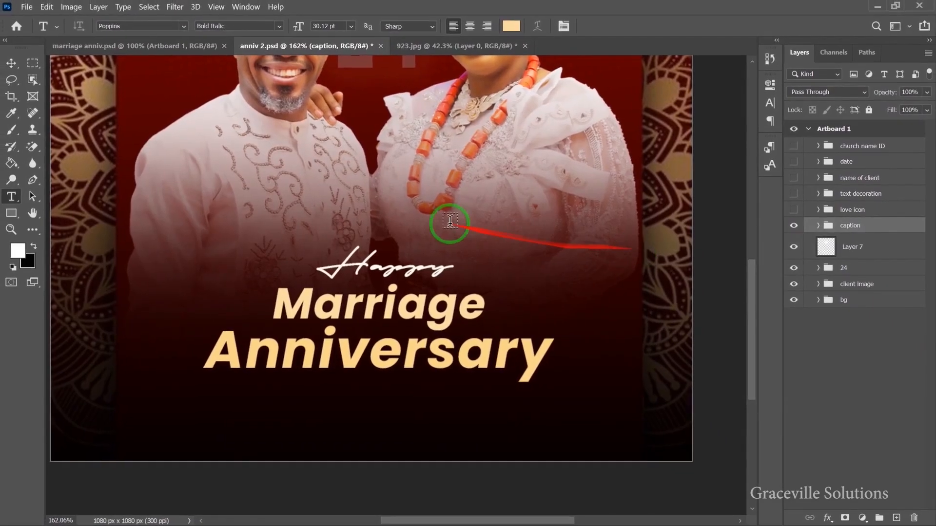
Step: Return to the Move tool and show the love icon group beside the caption
{"action": "scroll", "coordinate": [414, 212], "scroll_direction": "down", "scroll_amount": 3}
{"action": "left_click", "coordinate": [11, 65]}
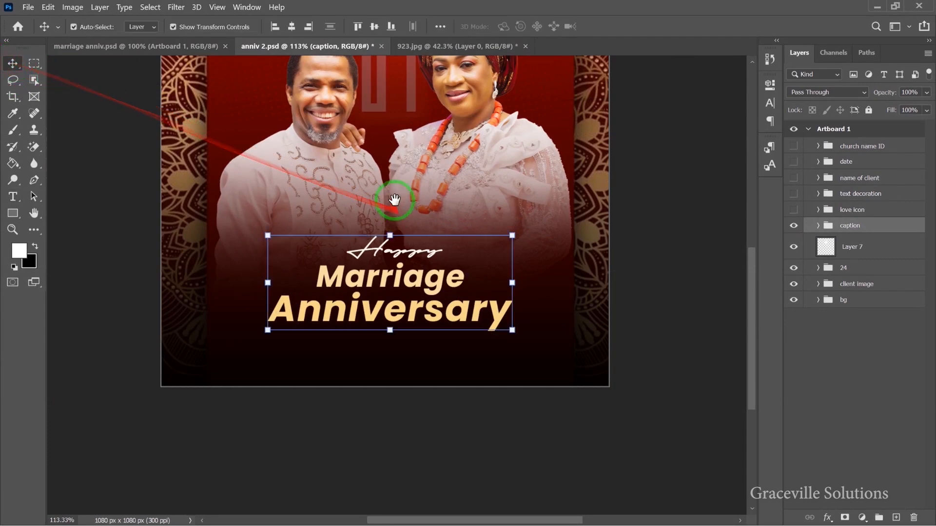
{"action": "left_click_drag", "start_coordinate": [394, 202], "coordinate": [426, 252]}
{"action": "scroll", "coordinate": [425, 252], "scroll_direction": "up", "scroll_amount": 3}
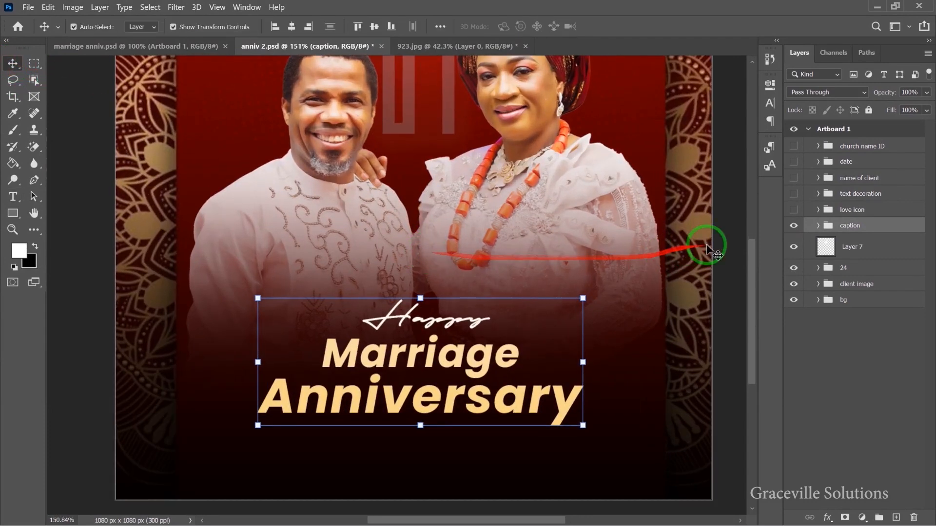
{"action": "left_click", "coordinate": [793, 210]}
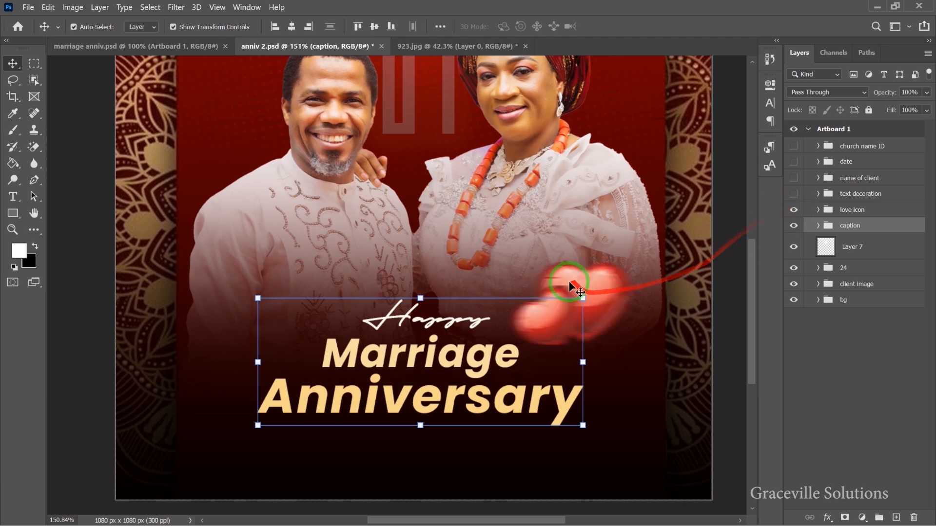
{"action": "scroll", "coordinate": [569, 280], "scroll_direction": "down", "scroll_amount": 4}
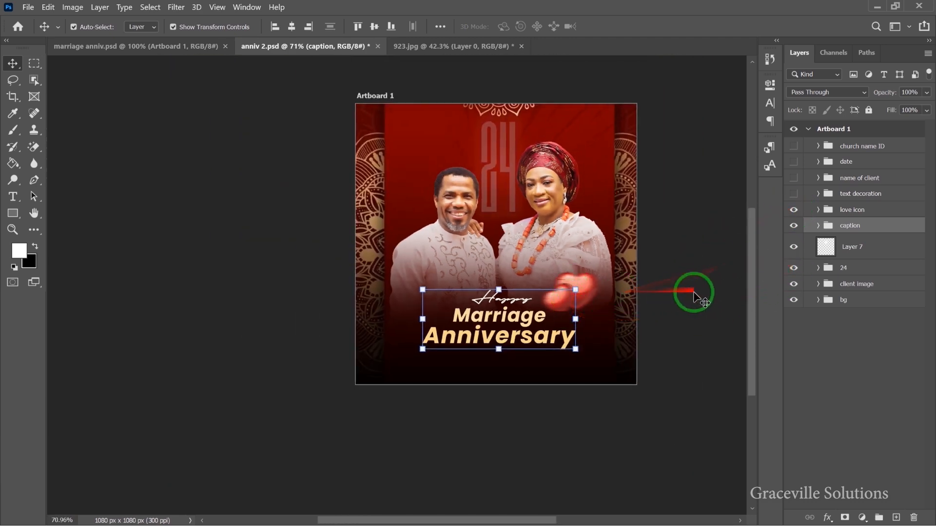
Step: Deselect the caption group, examine the blurred hearts up close and select their LOVE icon layer
{"action": "left_click", "coordinate": [673, 291]}
{"action": "scroll", "coordinate": [575, 314], "scroll_direction": "up", "scroll_amount": 3}
{"action": "left_click_drag", "start_coordinate": [565, 312], "coordinate": [500, 307]}
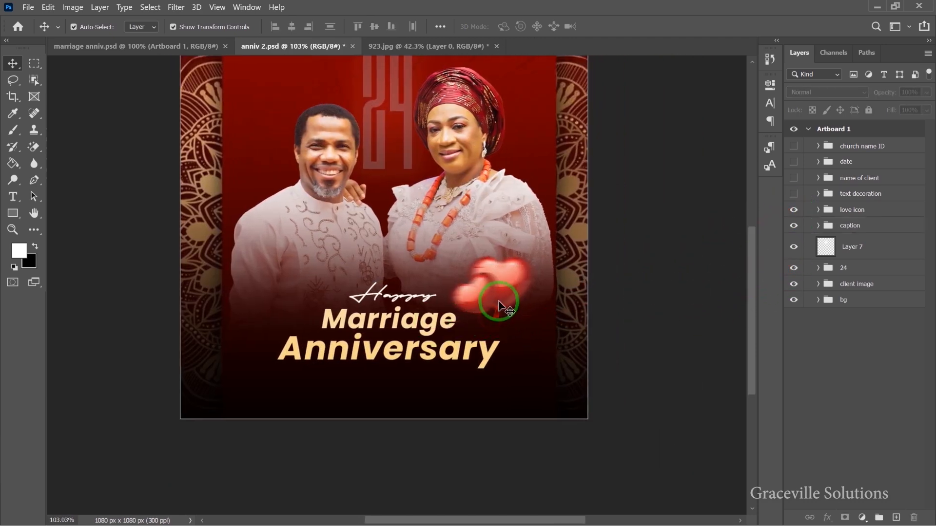
{"action": "scroll", "coordinate": [496, 294], "scroll_direction": "up", "scroll_amount": 5}
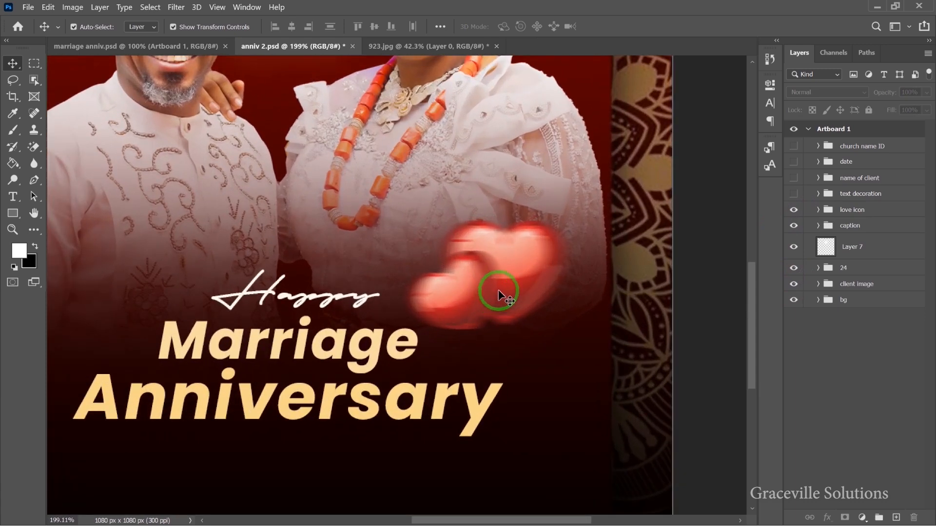
{"action": "scroll", "coordinate": [499, 285], "scroll_direction": "up", "scroll_amount": 2}
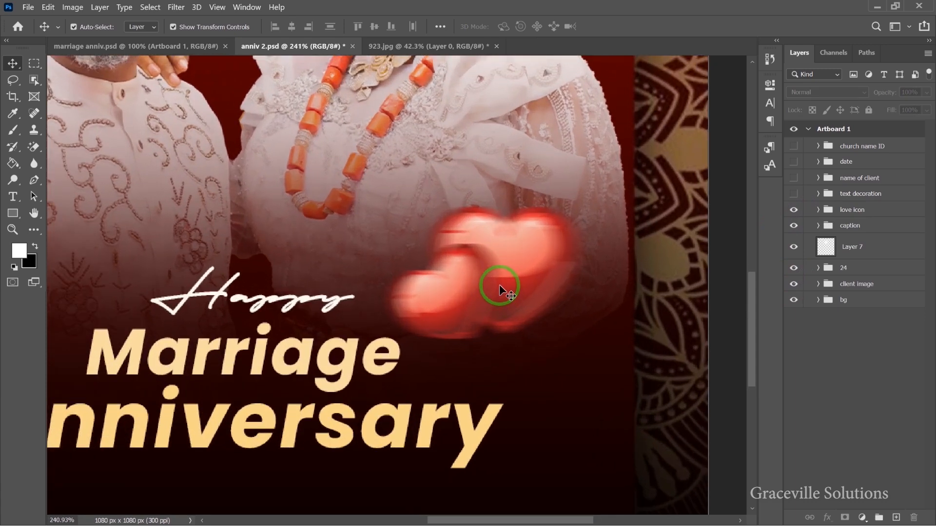
{"action": "left_click", "coordinate": [499, 285]}
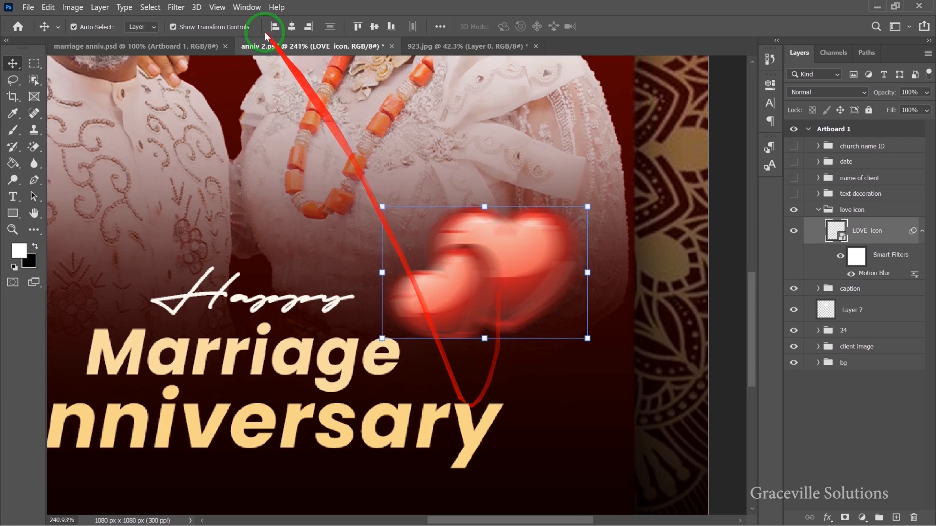
Step: Try a second Motion Blur on the LOVE icon layer at 0° angle and 47 pixels distance, and cancel it
{"action": "left_click_drag", "start_coordinate": [280, 83], "coordinate": [210, 94]}
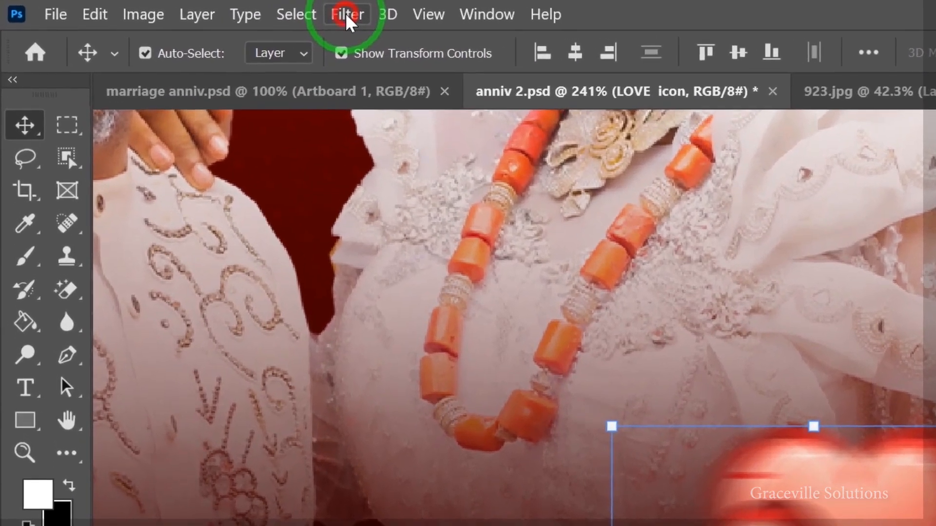
{"action": "left_click", "coordinate": [176, 7]}
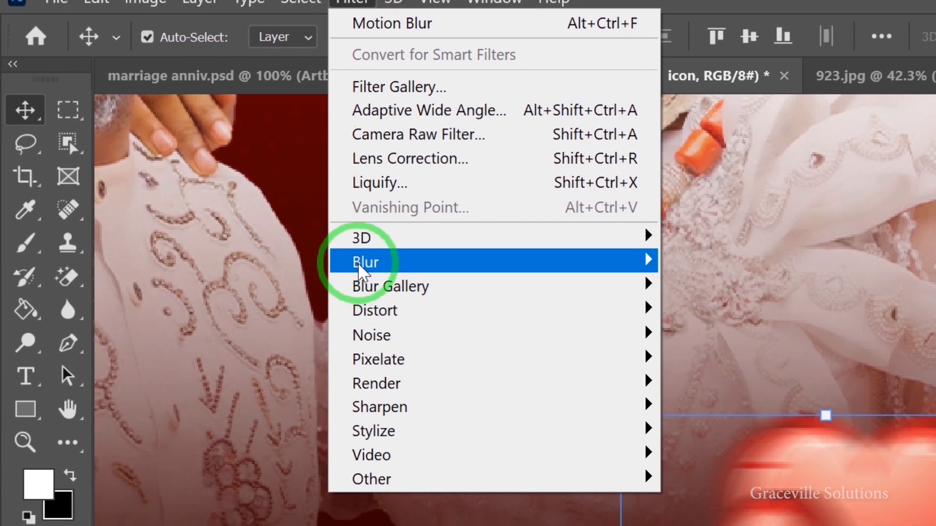
{"action": "mouse_move", "coordinate": [361, 279]}
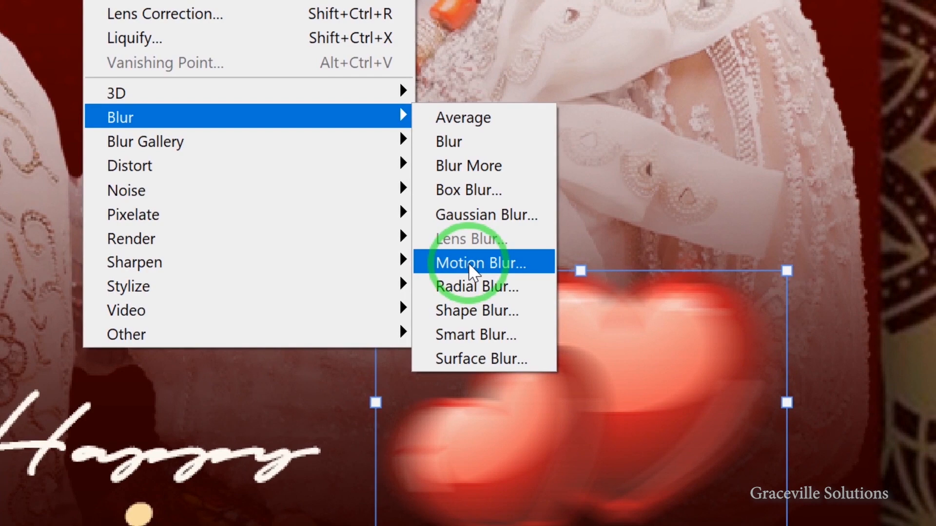
{"action": "left_click", "coordinate": [468, 263]}
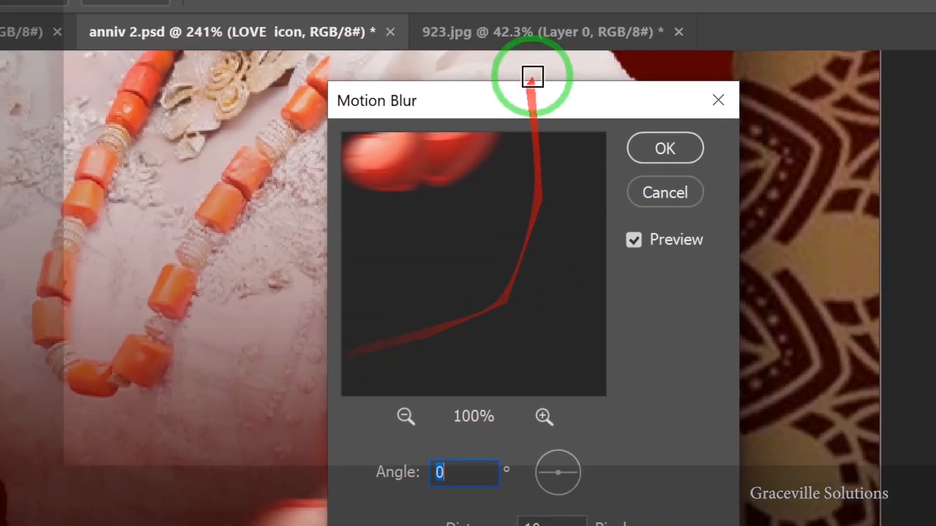
{"action": "left_click_drag", "start_coordinate": [535, 98], "coordinate": [758, 138]}
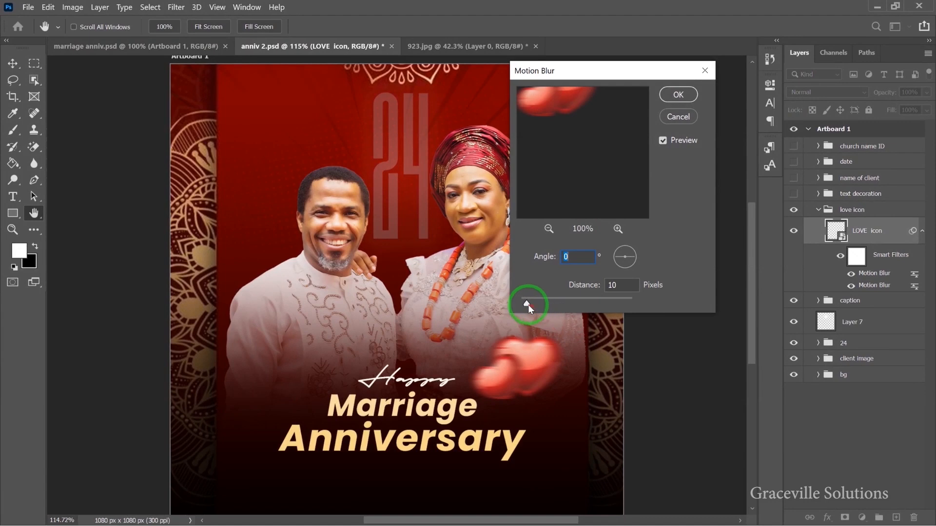
{"action": "left_click_drag", "start_coordinate": [528, 306], "coordinate": [549, 303]}
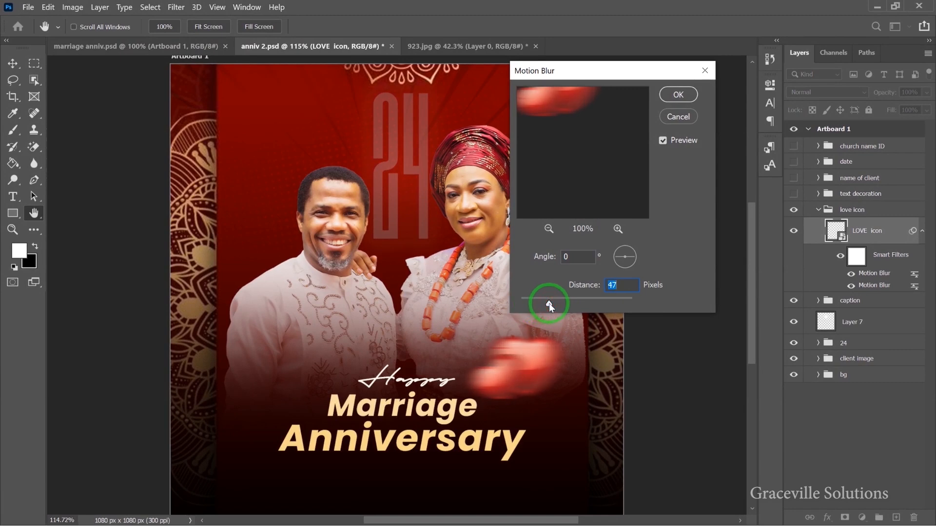
{"action": "left_click_drag", "start_coordinate": [549, 303], "coordinate": [542, 303]}
{"action": "left_click", "coordinate": [678, 117]}
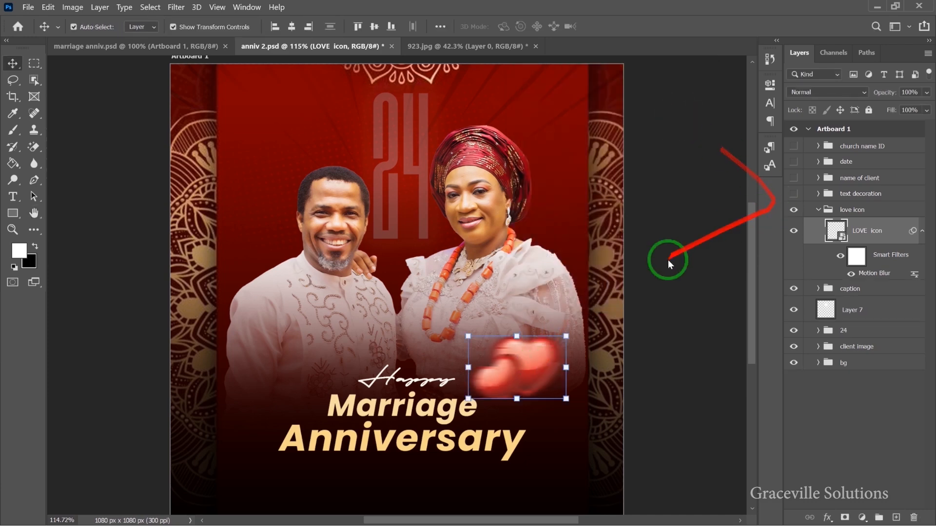
Step: Show the text decoration group with its ornamental divider below the word Anniversary
{"action": "scroll", "coordinate": [492, 375], "scroll_direction": "up", "scroll_amount": 6}
{"action": "left_click_drag", "start_coordinate": [502, 368], "coordinate": [464, 367]}
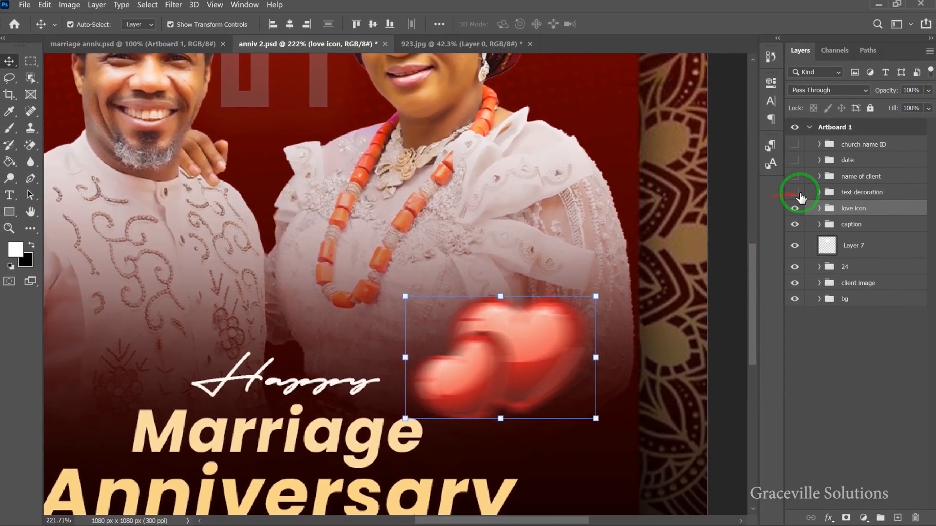
{"action": "scroll", "coordinate": [555, 262], "scroll_direction": "down", "scroll_amount": 3}
{"action": "scroll", "coordinate": [557, 270], "scroll_direction": "down", "scroll_amount": 1}
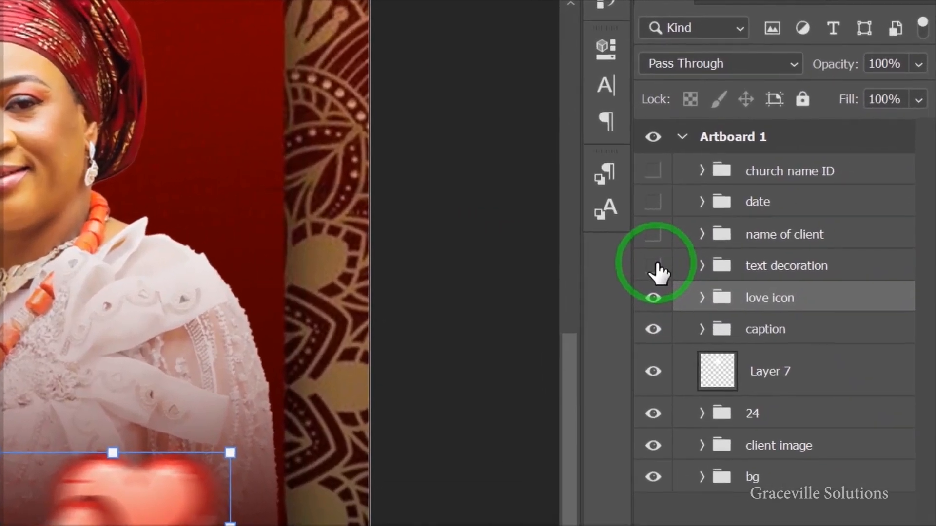
{"action": "left_click", "coordinate": [794, 194]}
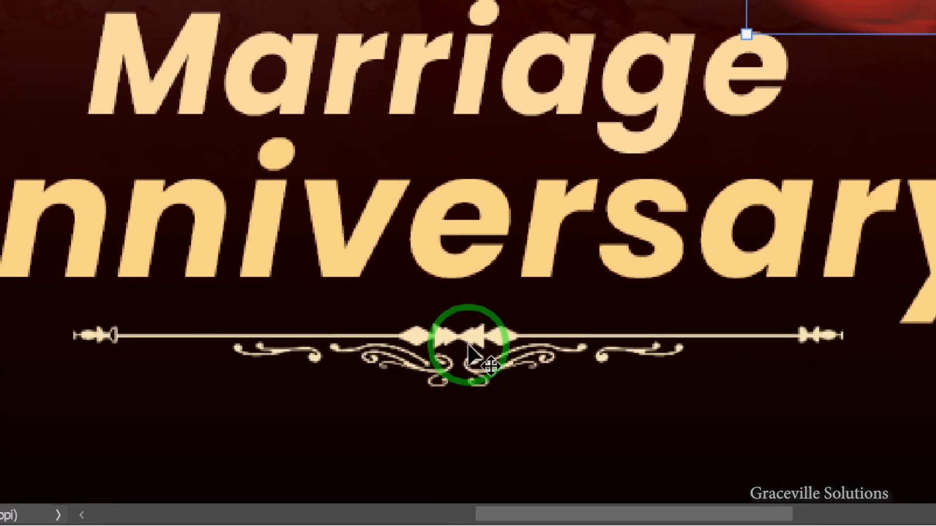
{"action": "scroll", "coordinate": [468, 345], "scroll_direction": "down", "scroll_amount": 6}
Step: Examine the ornamental dividers in text decor2.png, especially the one with the diamond-shaped centre
{"action": "scroll", "coordinate": [468, 345], "scroll_direction": "up", "scroll_amount": 5}
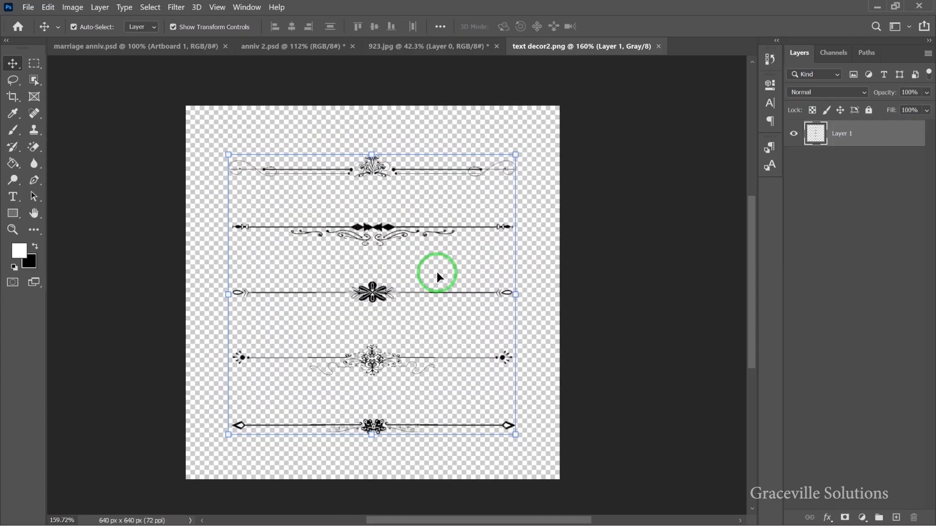
{"action": "scroll", "coordinate": [427, 262], "scroll_direction": "up", "scroll_amount": 3}
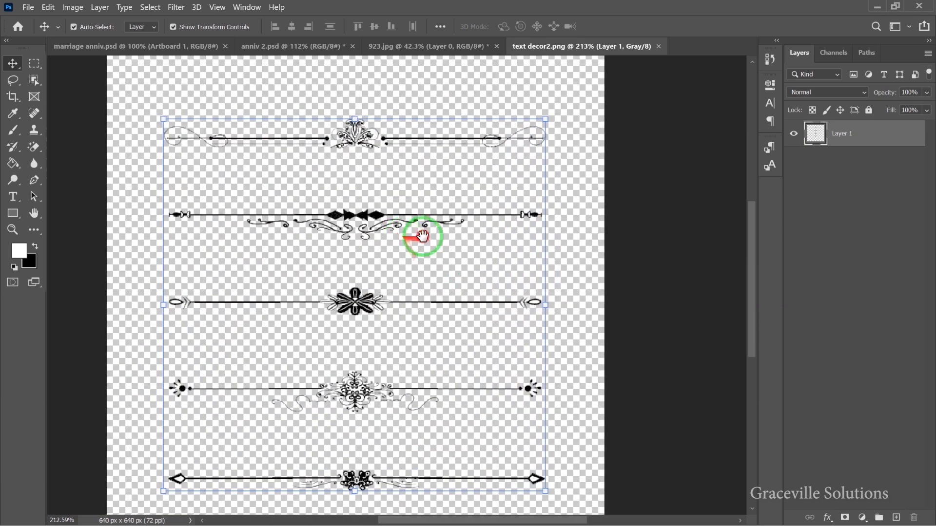
{"action": "left_click_drag", "start_coordinate": [417, 236], "coordinate": [426, 237]}
{"action": "scroll", "coordinate": [381, 237], "scroll_direction": "up", "scroll_amount": 2}
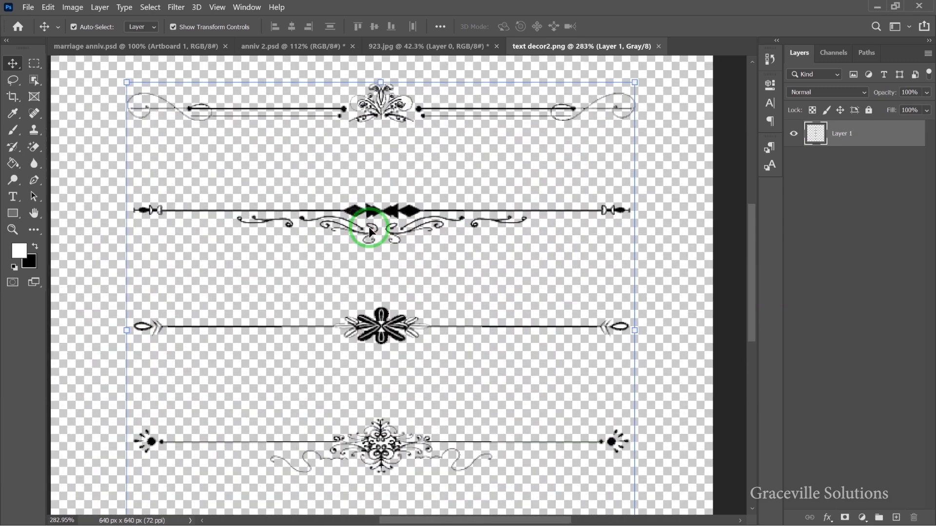
{"action": "scroll", "coordinate": [371, 232], "scroll_direction": "down", "scroll_amount": 2}
{"action": "scroll", "coordinate": [315, 215], "scroll_direction": "up", "scroll_amount": 1}
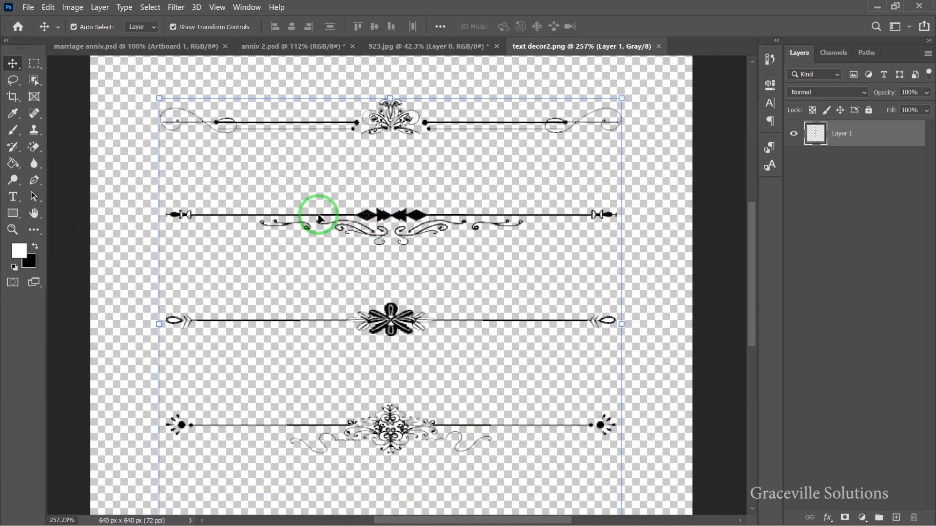
Step: Select the divider with the diamond-shaped centre using a rectangular marquee and copy it onto its own layer
{"action": "scroll", "coordinate": [318, 213], "scroll_direction": "down", "scroll_amount": 3}
{"action": "left_click_drag", "start_coordinate": [346, 255], "coordinate": [382, 212]}
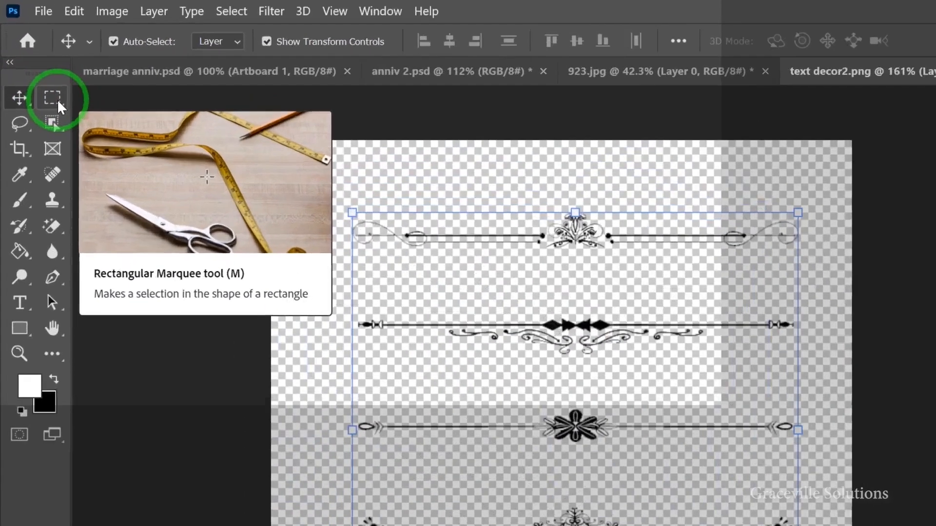
{"action": "left_click", "coordinate": [35, 64]}
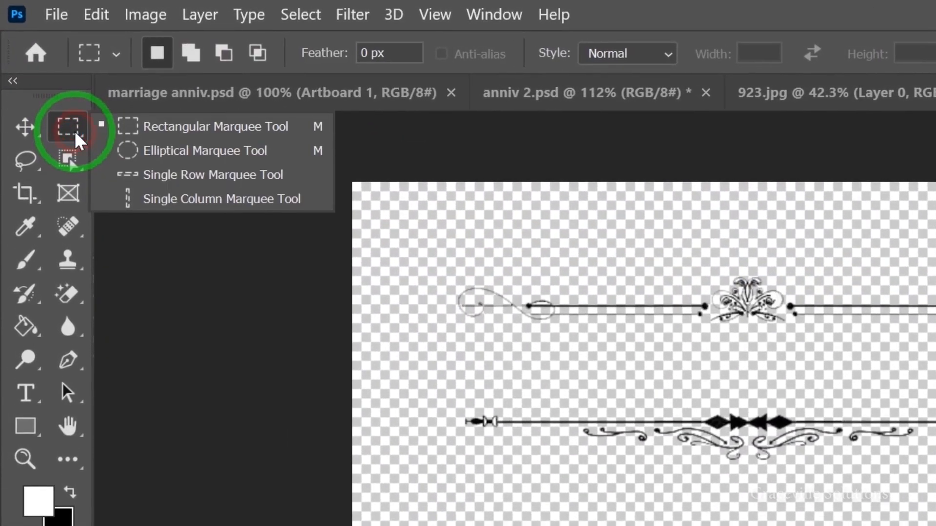
{"action": "left_click", "coordinate": [190, 128]}
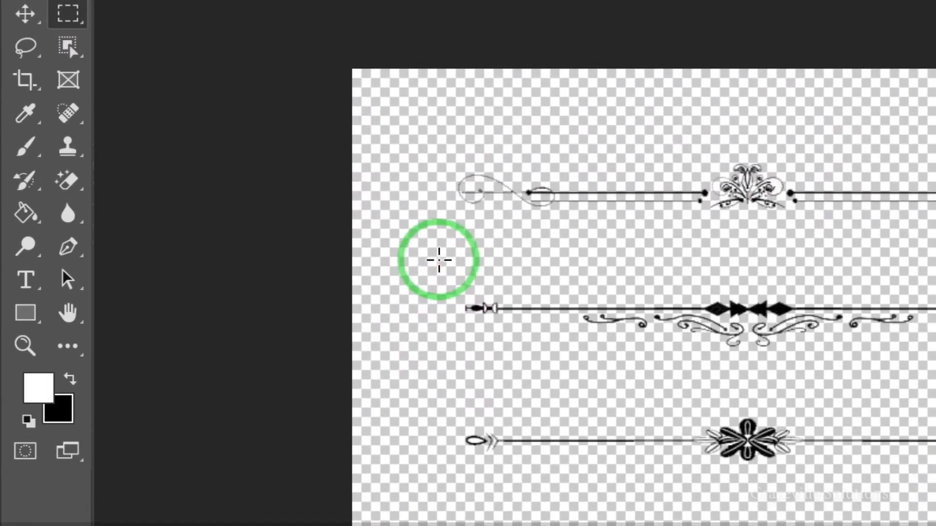
{"action": "left_click_drag", "start_coordinate": [439, 237], "coordinate": [748, 376]}
{"action": "left_click_drag", "start_coordinate": [553, 273], "coordinate": [866, 283]}
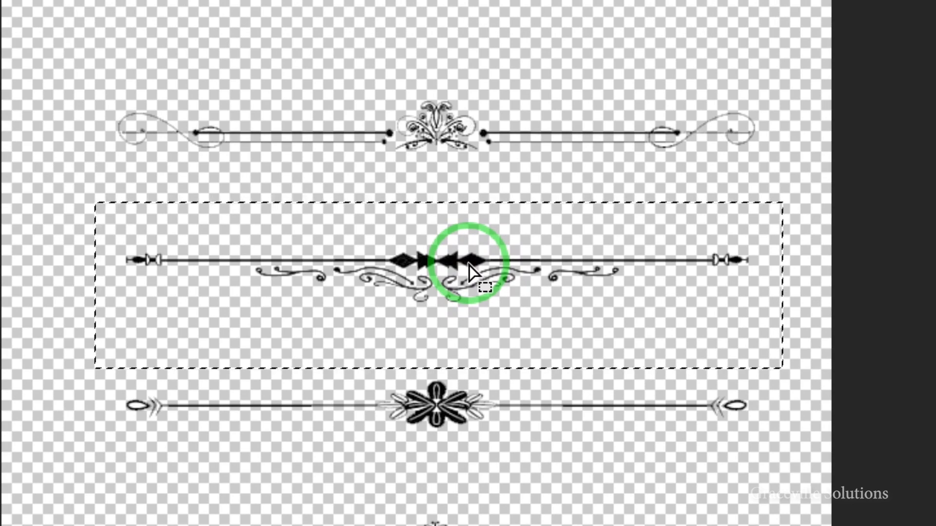
{"action": "left_click", "coordinate": [469, 263]}
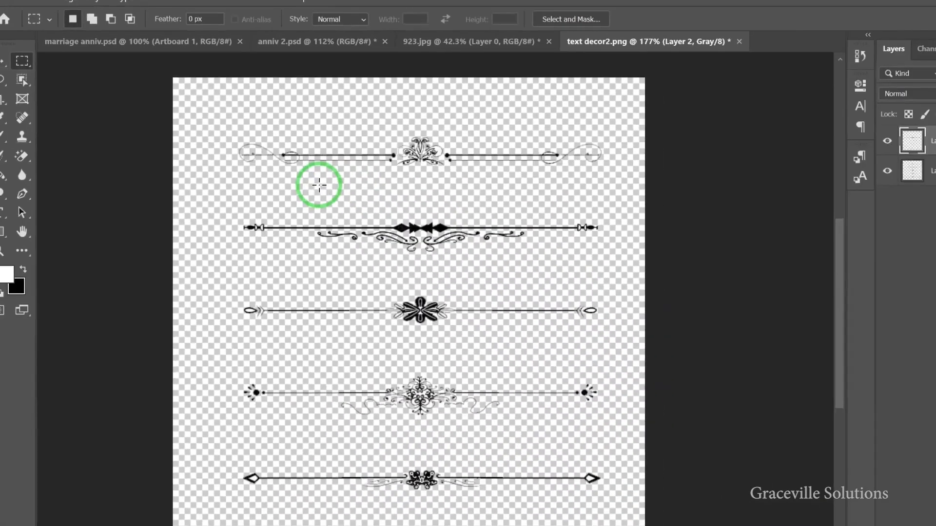
Step: Move the copied divider layer from text decor2.png into the anniv 2.psd flyer, placing it over the couple
{"action": "left_click", "coordinate": [0, 61]}
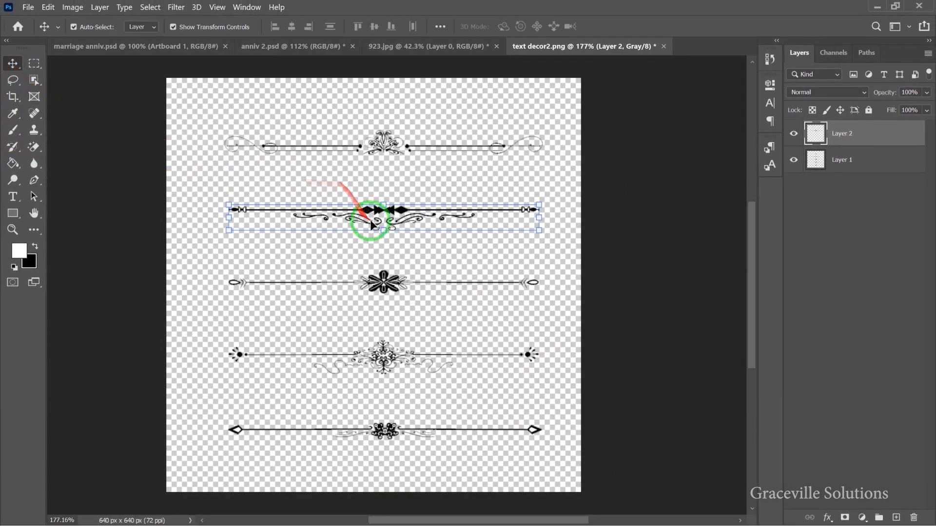
{"action": "scroll", "coordinate": [370, 225], "scroll_direction": "up", "scroll_amount": 2}
{"action": "left_click_drag", "start_coordinate": [398, 210], "coordinate": [410, 50]}
{"action": "left_click_drag", "start_coordinate": [337, 46], "coordinate": [405, 239]}
{"action": "scroll", "coordinate": [404, 238], "scroll_direction": "down", "scroll_amount": 3}
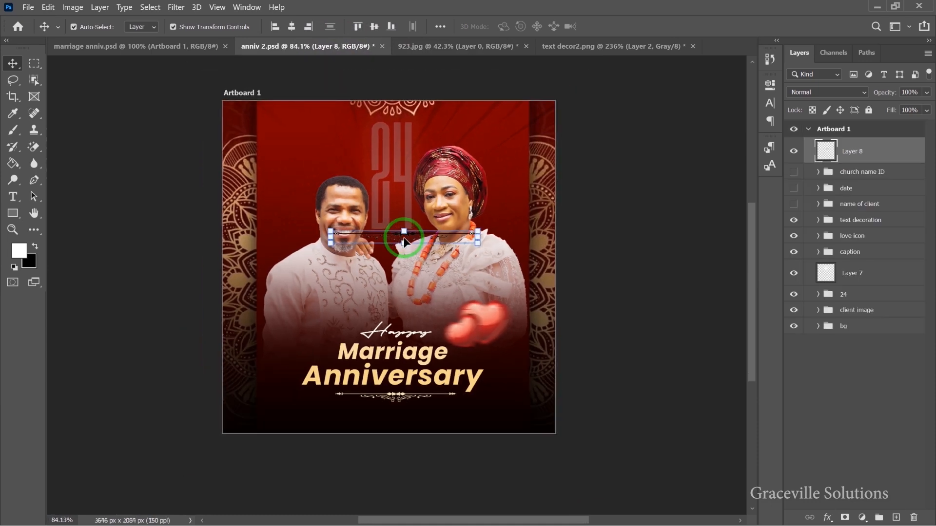
Step: Select the imported black divider and move it down over the couple's clothing, just above the word Happy
{"action": "scroll", "coordinate": [405, 239], "scroll_direction": "up", "scroll_amount": 9}
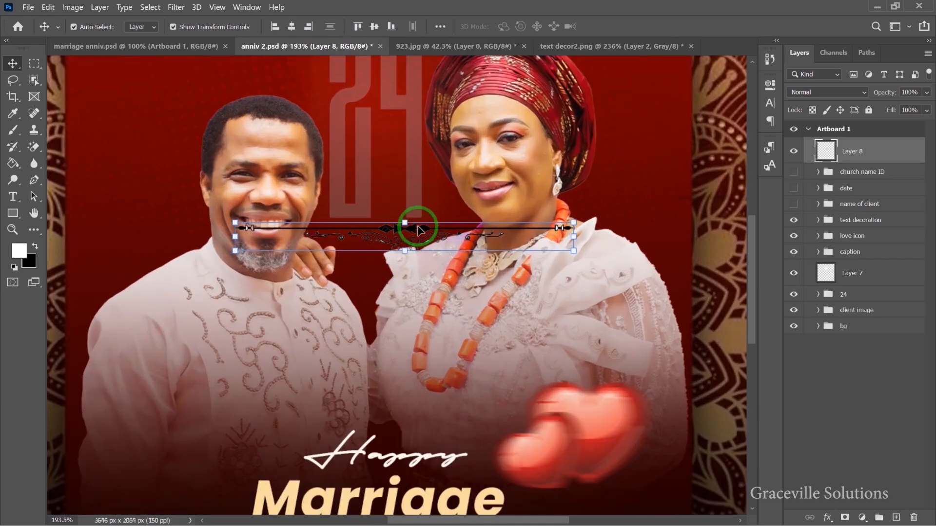
{"action": "scroll", "coordinate": [420, 230], "scroll_direction": "down", "scroll_amount": 2}
{"action": "left_click", "coordinate": [425, 254]}
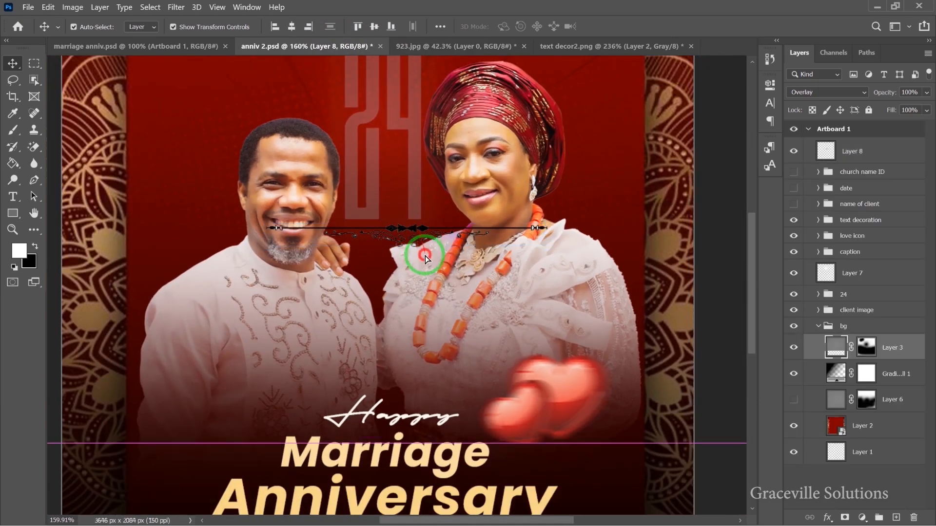
{"action": "left_click", "coordinate": [419, 232], "text": "ctrl"}
{"action": "left_click_drag", "start_coordinate": [419, 232], "coordinate": [357, 340]}
{"action": "scroll", "coordinate": [357, 340], "scroll_direction": "down", "scroll_amount": 3}
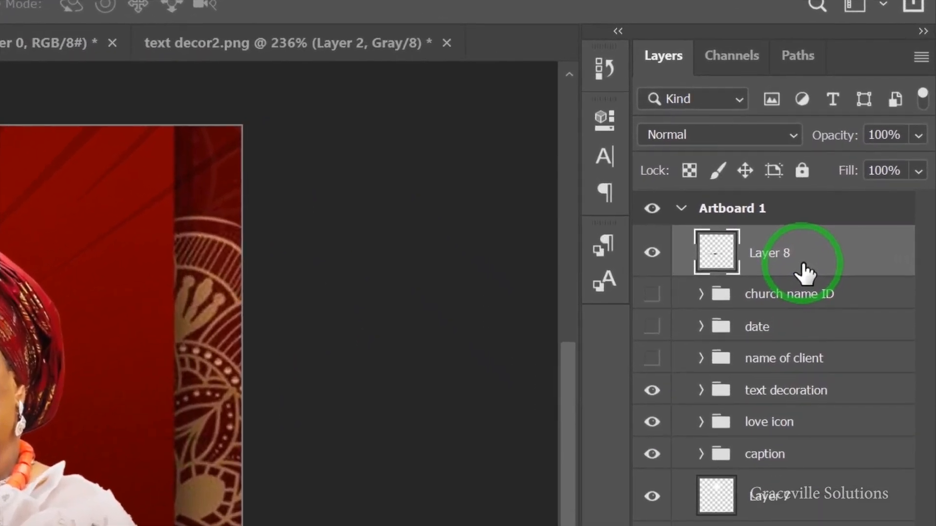
Step: Add a cream Color Overlay at 100% opacity to the imported divider layer
{"action": "right_click", "coordinate": [803, 272]}
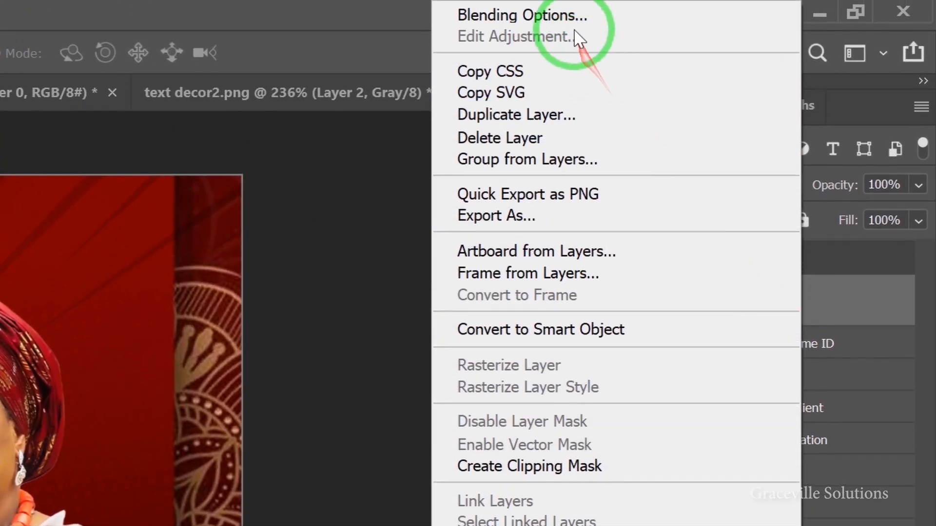
{"action": "left_click", "coordinate": [568, 17]}
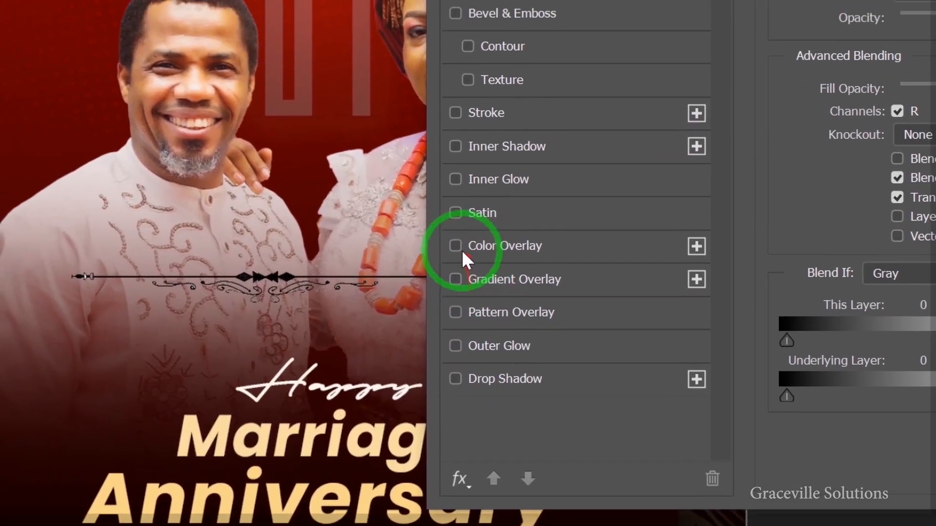
{"action": "left_click", "coordinate": [455, 245]}
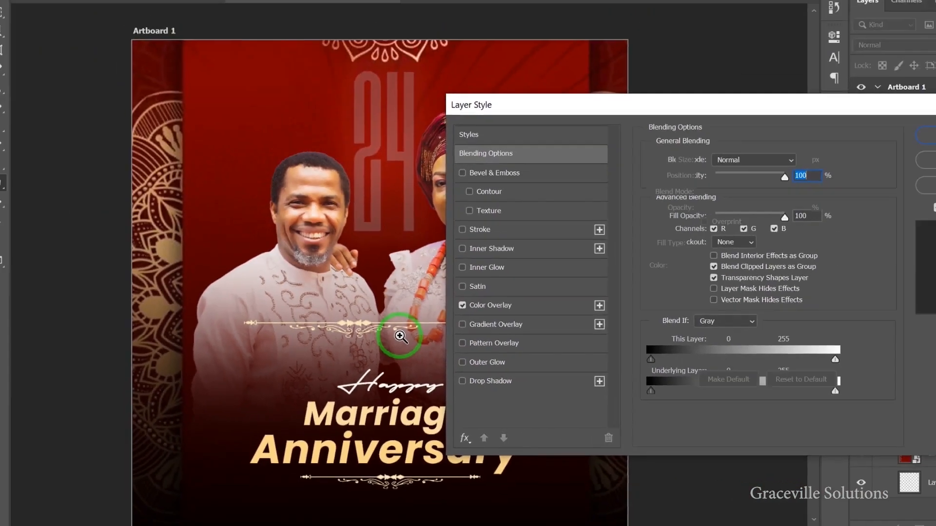
{"action": "left_click", "coordinate": [504, 309]}
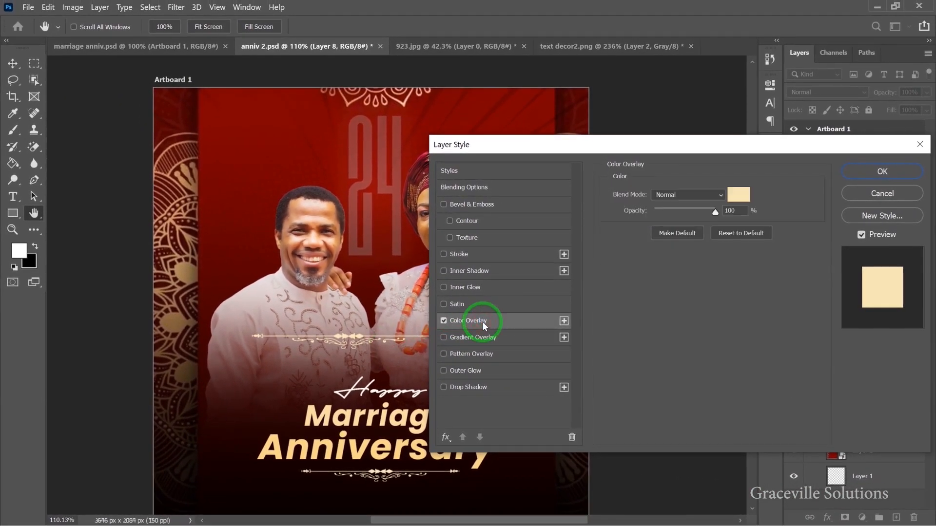
{"action": "left_click_drag", "start_coordinate": [642, 143], "coordinate": [663, 95]}
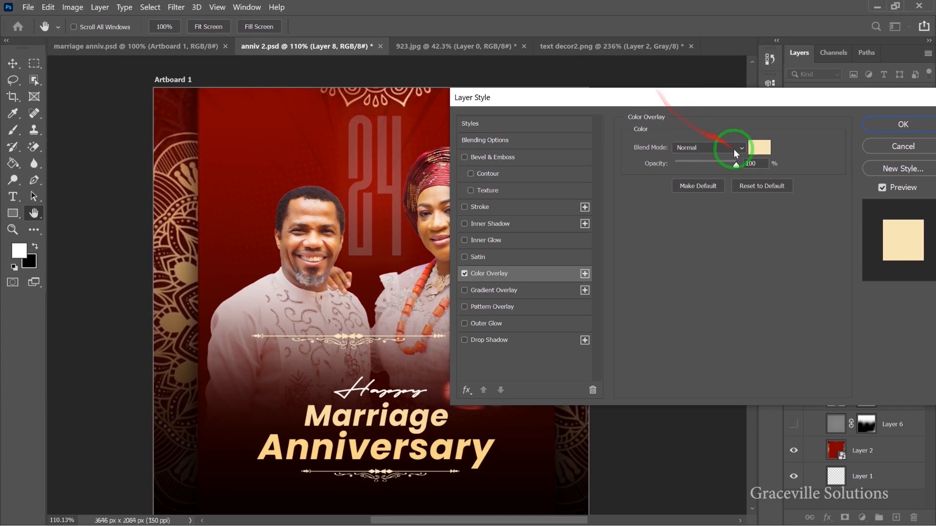
Step: Try dark gold 795c12 and green 36b90e as the divider's overlay color
{"action": "left_click", "coordinate": [753, 151]}
{"action": "left_click_drag", "start_coordinate": [714, 174], "coordinate": [731, 149]}
{"action": "left_click", "coordinate": [736, 208]}
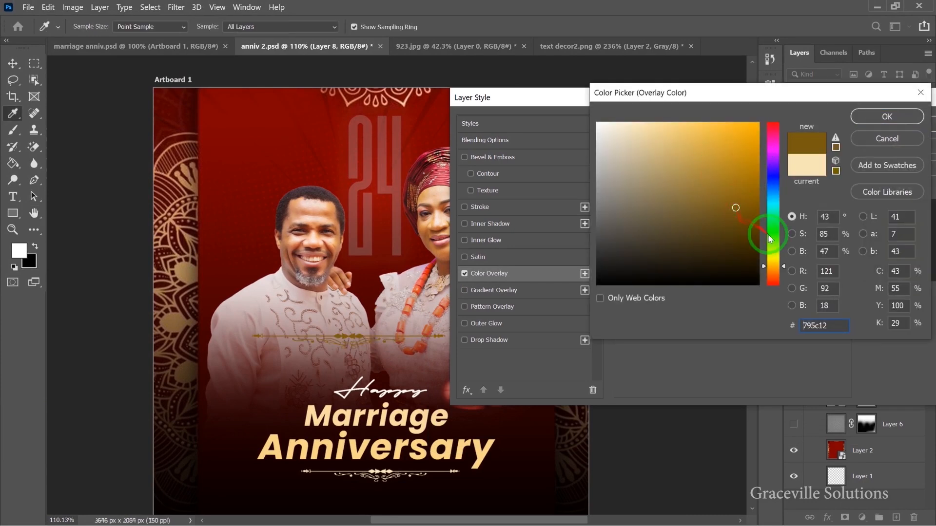
{"action": "left_click", "coordinate": [770, 237]}
{"action": "left_click_drag", "start_coordinate": [746, 192], "coordinate": [747, 166]}
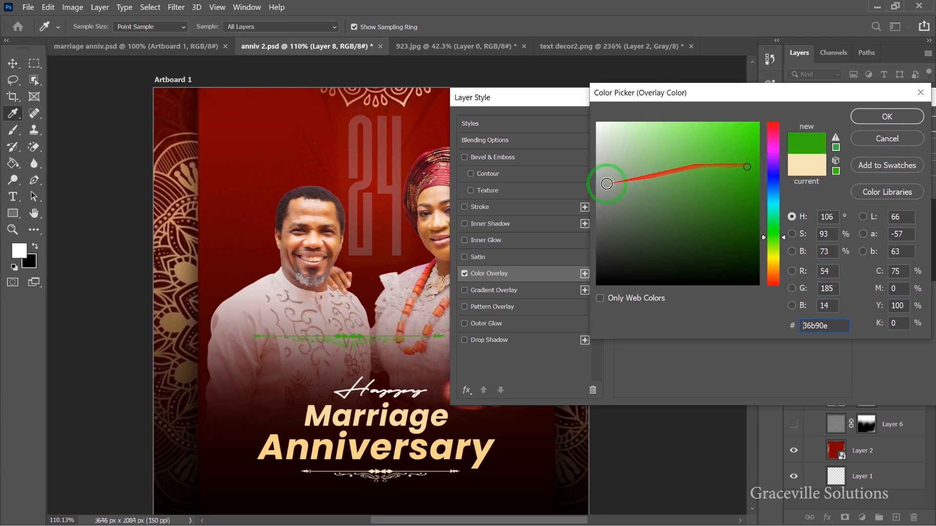
{"action": "left_click_drag", "start_coordinate": [706, 142], "coordinate": [707, 129]}
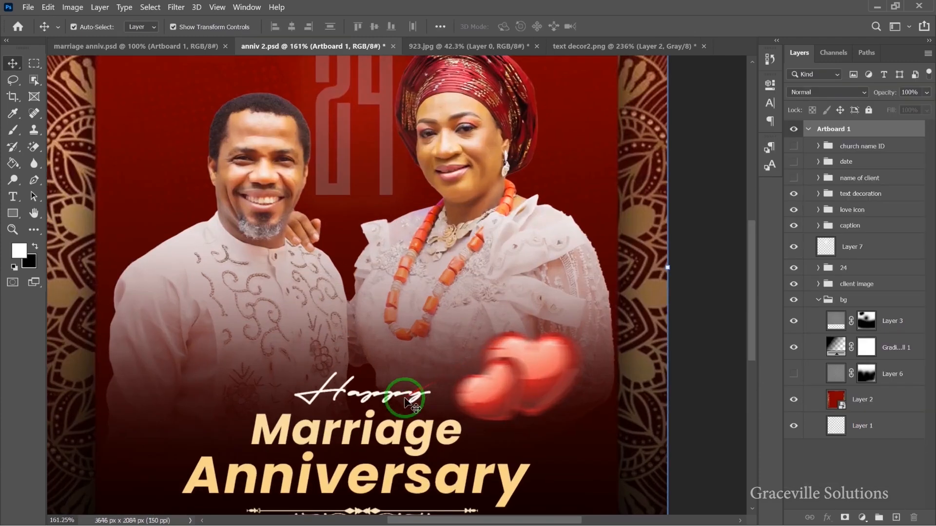
Step: Show the name of client group with the couple's names below the ornamental divider, and examine its text
{"action": "scroll", "coordinate": [389, 412], "scroll_direction": "down", "scroll_amount": 3}
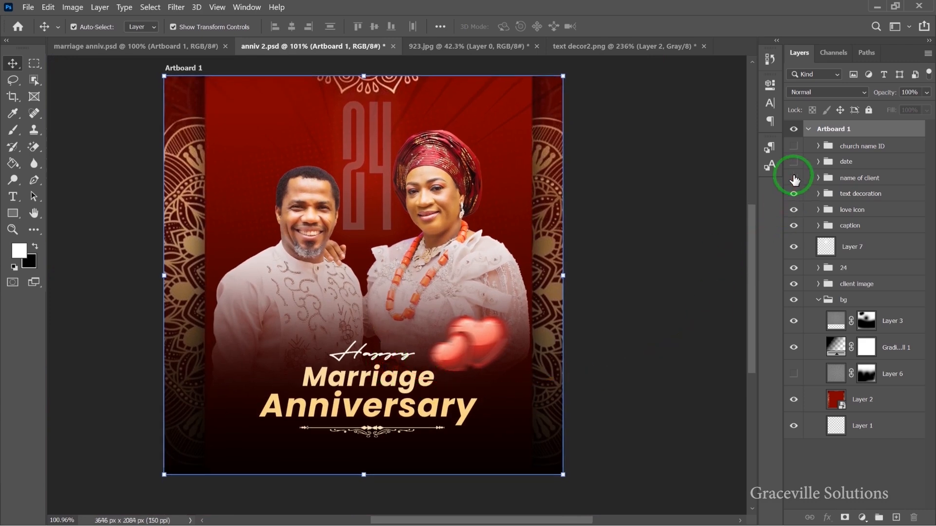
{"action": "scroll", "coordinate": [244, 427], "scroll_direction": "up", "scroll_amount": 4}
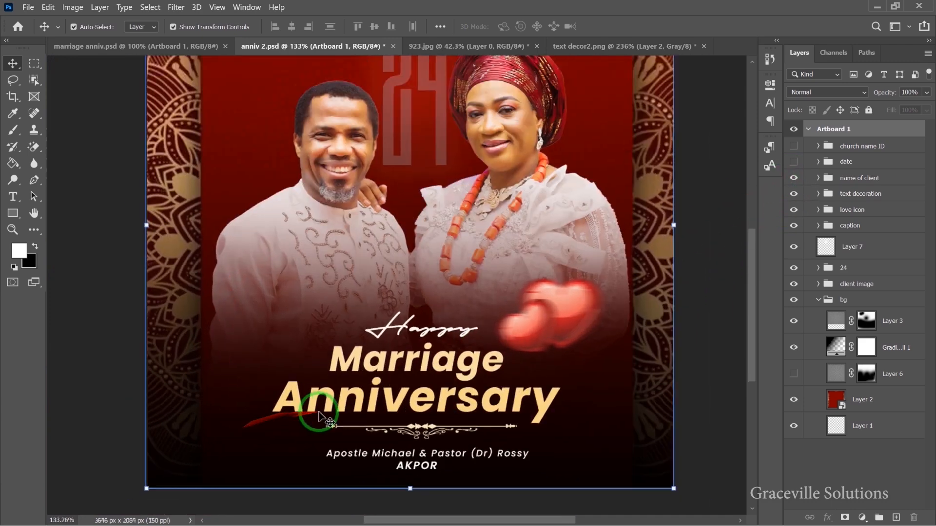
{"action": "left_click_drag", "start_coordinate": [374, 452], "coordinate": [355, 439]}
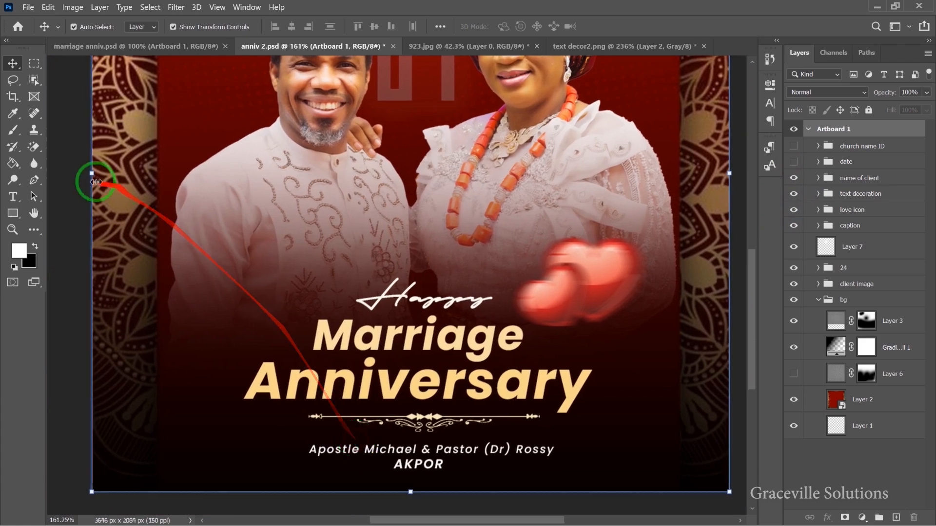
{"action": "left_click", "coordinate": [13, 197]}
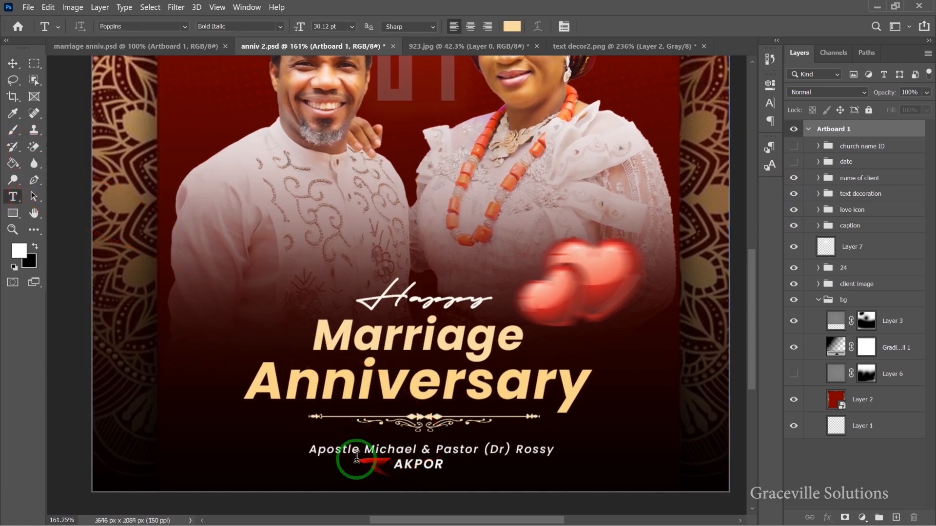
{"action": "scroll", "coordinate": [341, 455], "scroll_direction": "down", "scroll_amount": 2}
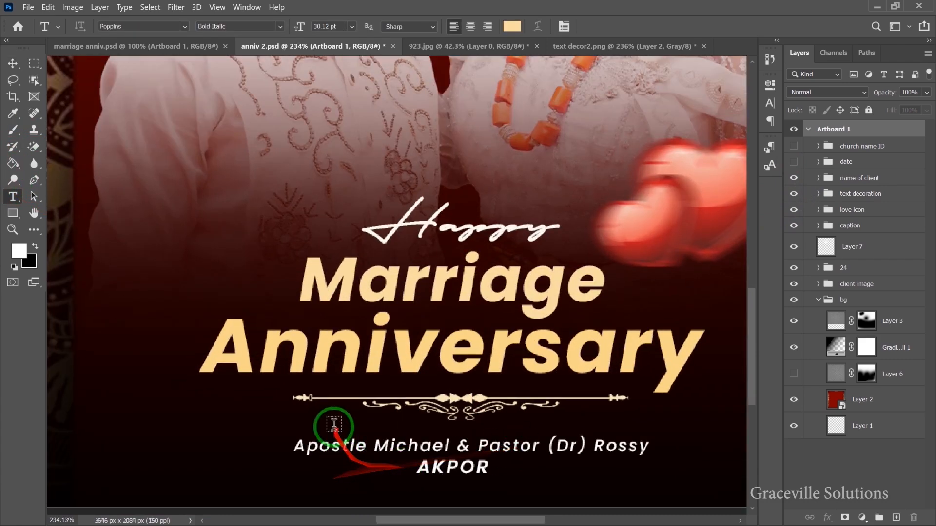
{"action": "scroll", "coordinate": [328, 430], "scroll_direction": "down", "scroll_amount": 2}
{"action": "left_click", "coordinate": [12, 63]}
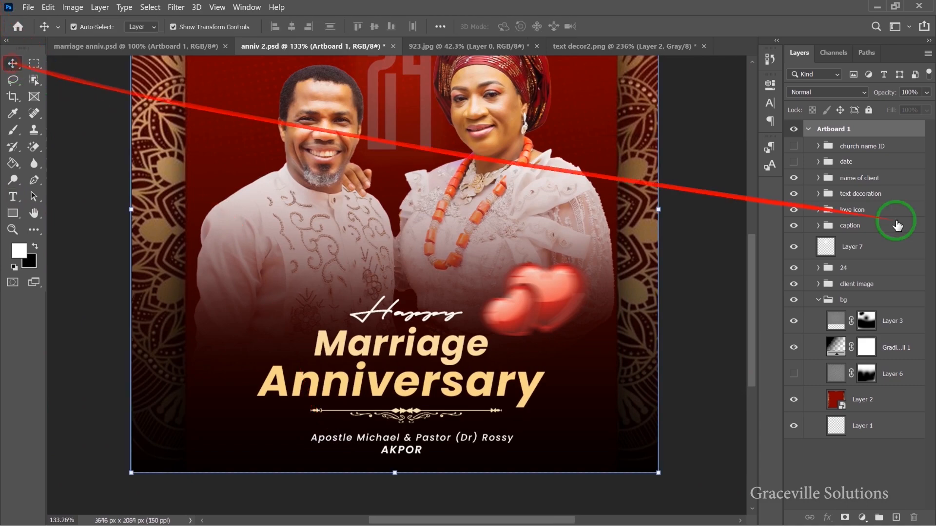
Step: Show the date group with its 9th Dec. badge in the artboard's lower-right corner and examine it up close
{"action": "left_click", "coordinate": [794, 161]}
{"action": "scroll", "coordinate": [664, 418], "scroll_direction": "up", "scroll_amount": 4}
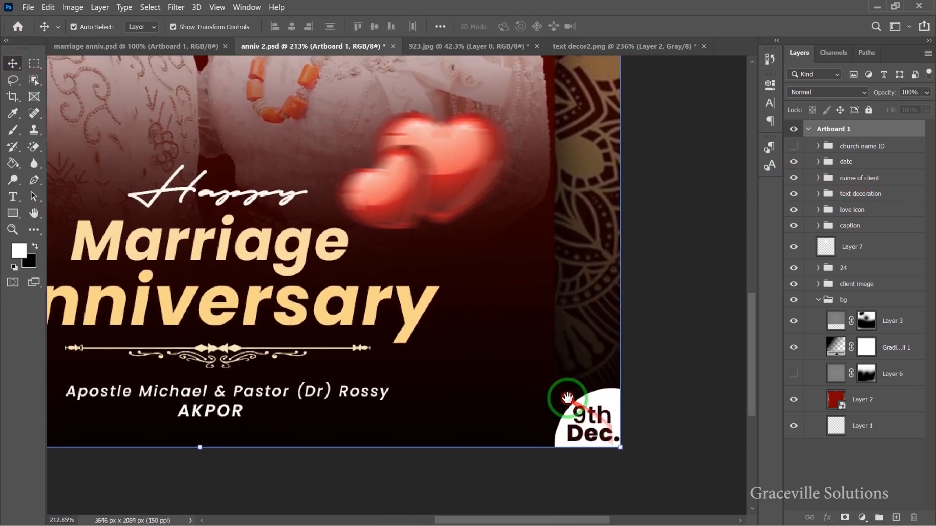
{"action": "left_click_drag", "start_coordinate": [566, 398], "coordinate": [557, 392]}
{"action": "scroll", "coordinate": [593, 401], "scroll_direction": "up", "scroll_amount": 4}
{"action": "scroll", "coordinate": [593, 400], "scroll_direction": "down", "scroll_amount": 5}
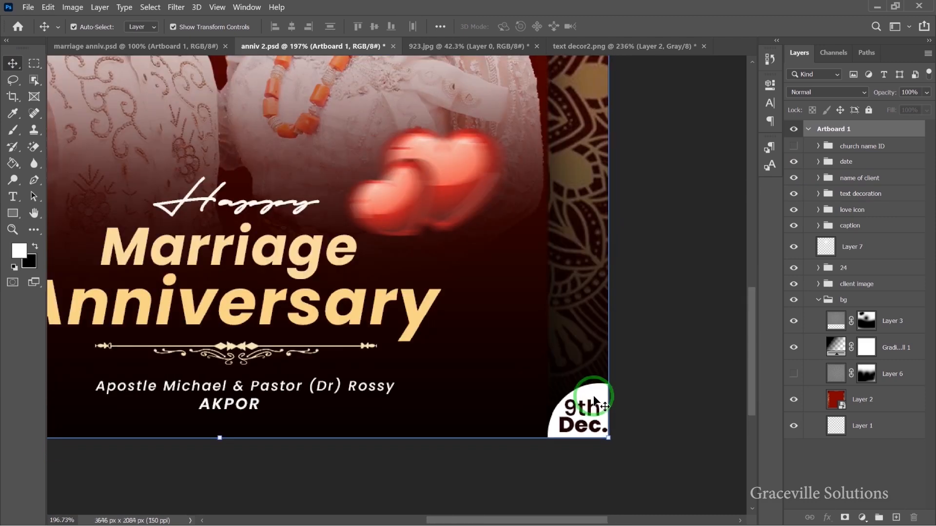
{"action": "scroll", "coordinate": [593, 397], "scroll_direction": "down", "scroll_amount": 2}
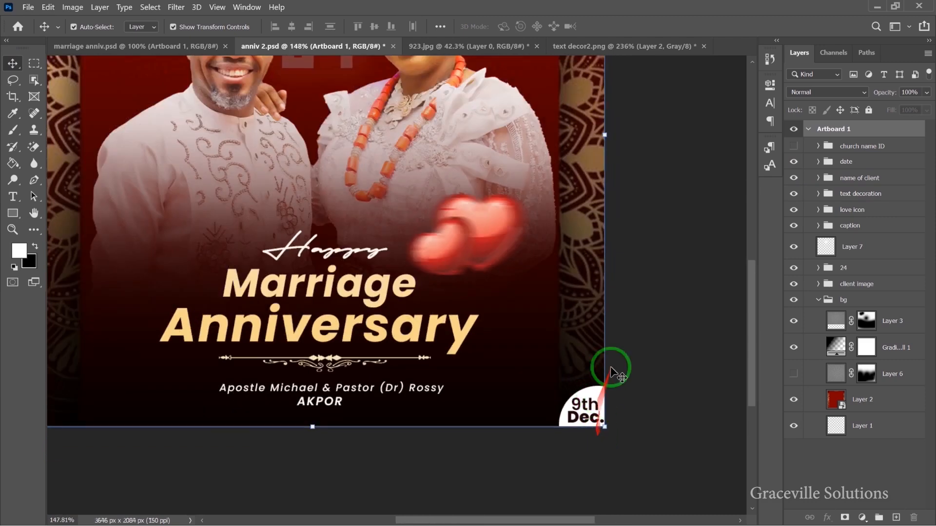
{"action": "left_click_drag", "start_coordinate": [555, 289], "coordinate": [627, 323]}
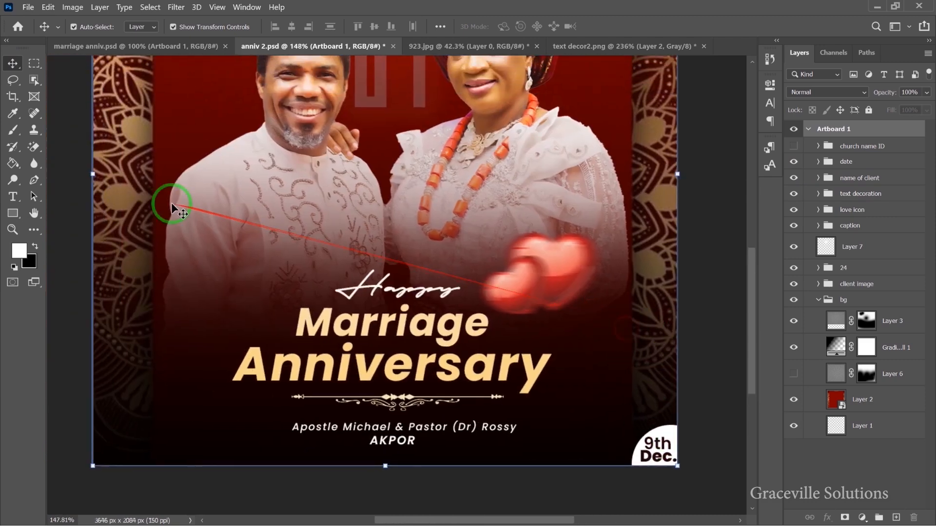
Step: Draw a white circle about 107 px across with the Ellipse tool over the man's shirt
{"action": "key", "text": "ctrl"}
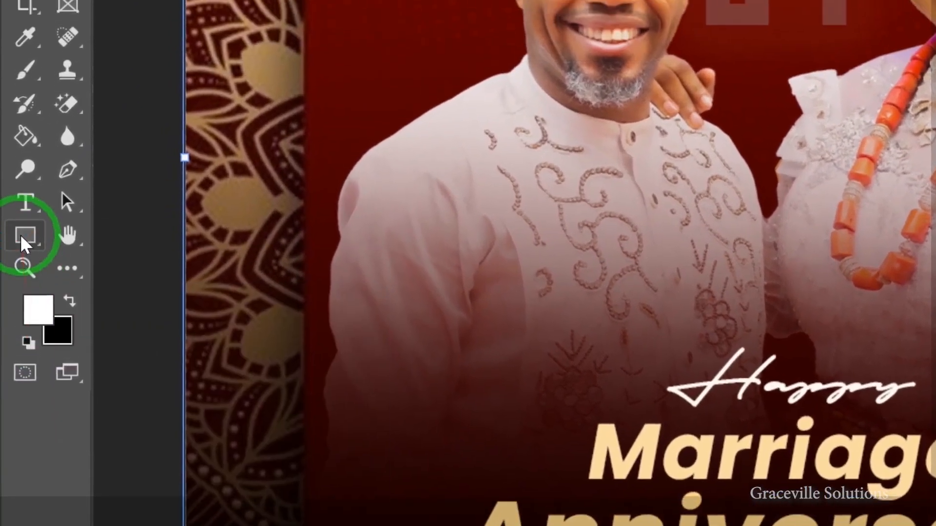
{"action": "left_click", "coordinate": [11, 214]}
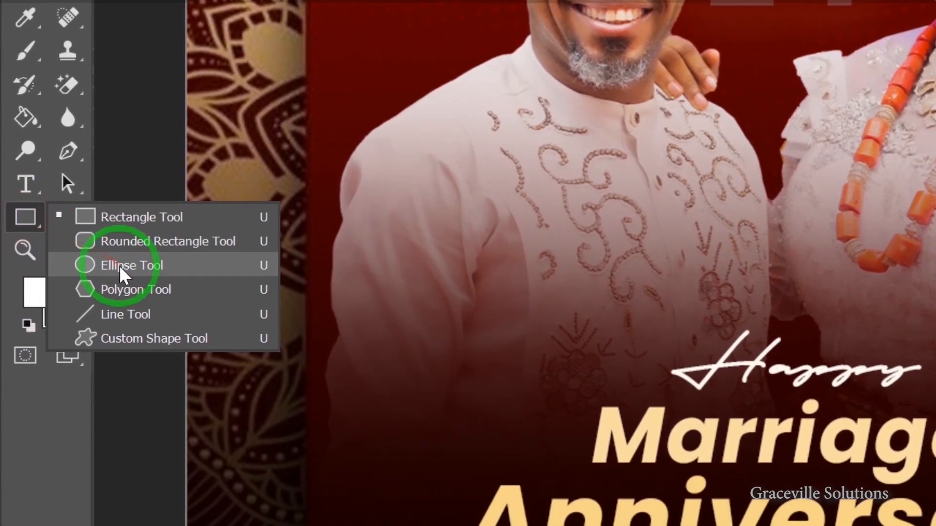
{"action": "left_click", "coordinate": [85, 304]}
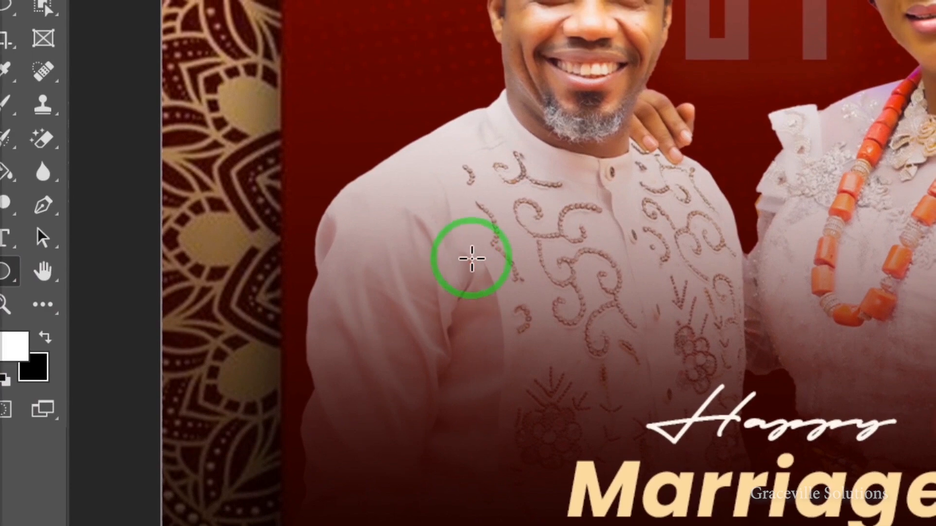
{"action": "left_click_drag", "start_coordinate": [468, 259], "coordinate": [581, 346]}
{"action": "left_click_drag", "start_coordinate": [488, 282], "coordinate": [489, 283]}
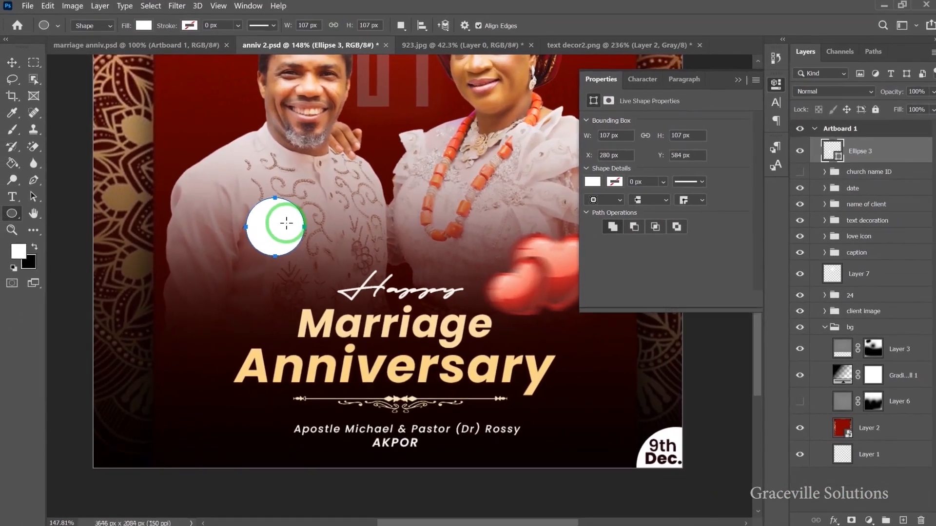
Step: Try several cream and gold recent colors as the circle's fill, and delete the circle from the man's shirt
{"action": "left_click", "coordinate": [587, 182]}
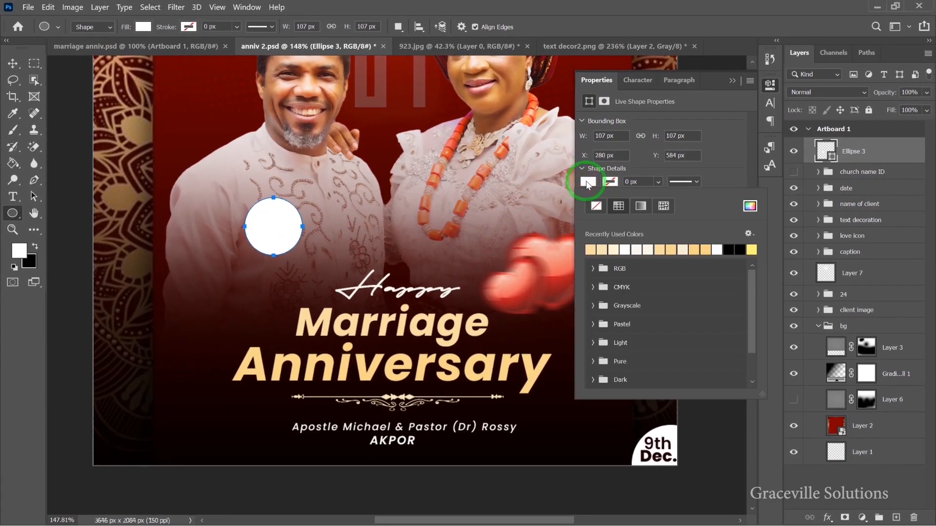
{"action": "left_click", "coordinate": [602, 250]}
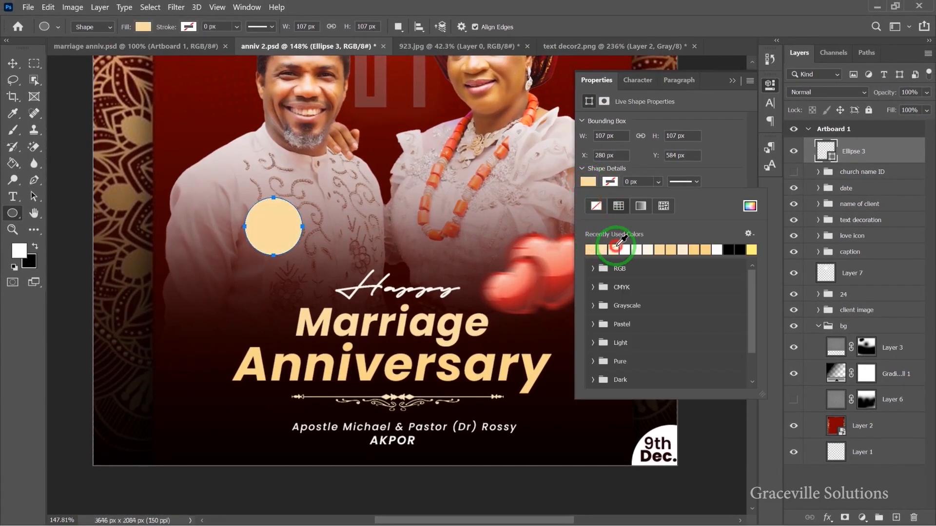
{"action": "left_click", "coordinate": [645, 249]}
{"action": "left_click", "coordinate": [671, 250]}
{"action": "left_click", "coordinate": [702, 249]}
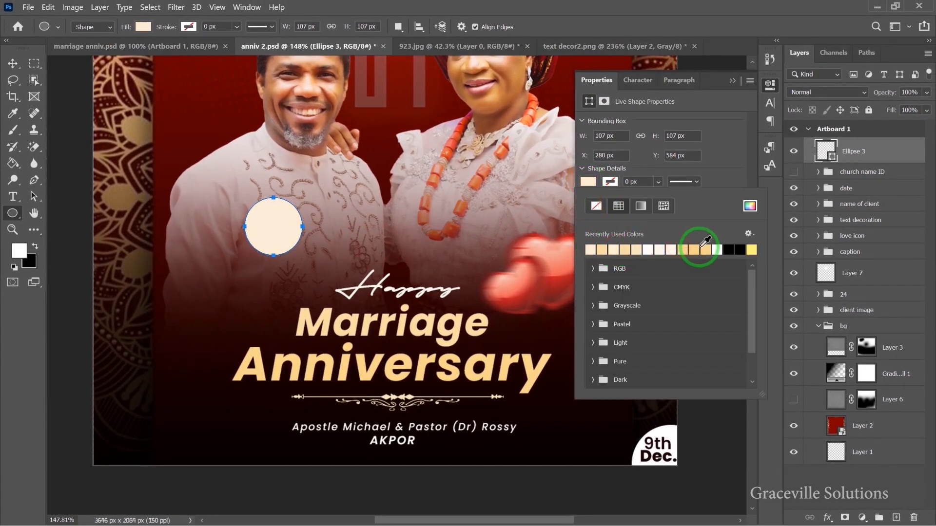
{"action": "left_click", "coordinate": [705, 249]}
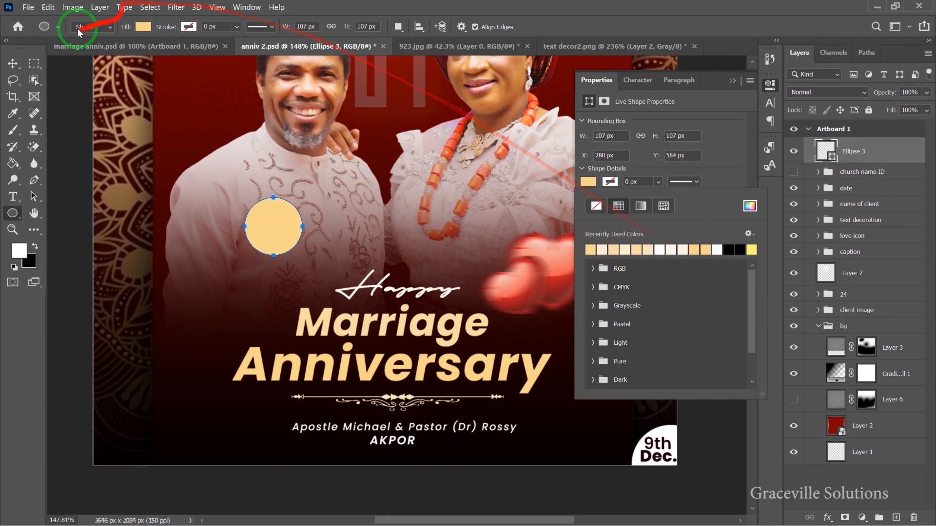
{"action": "left_click", "coordinate": [13, 63]}
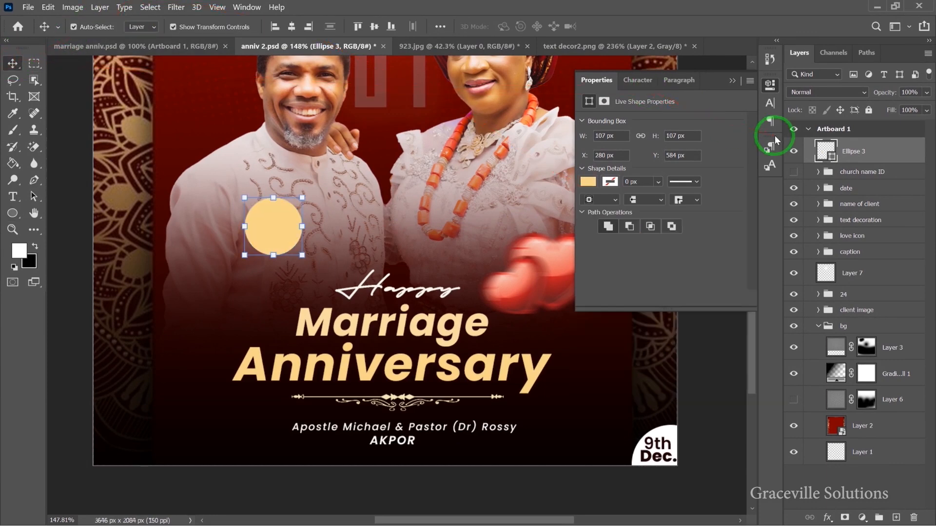
{"action": "key", "text": "Delete"}
Step: Show the church name ID group with its logo and church name in the artboard's upper-left area, and examine it
{"action": "scroll", "coordinate": [671, 441], "scroll_direction": "up", "scroll_amount": 3}
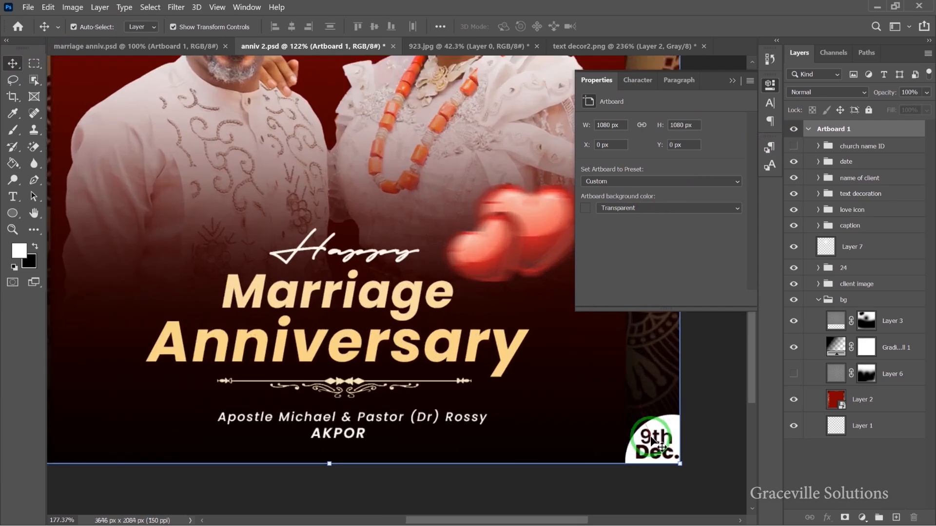
{"action": "scroll", "coordinate": [672, 441], "scroll_direction": "down", "scroll_amount": 3}
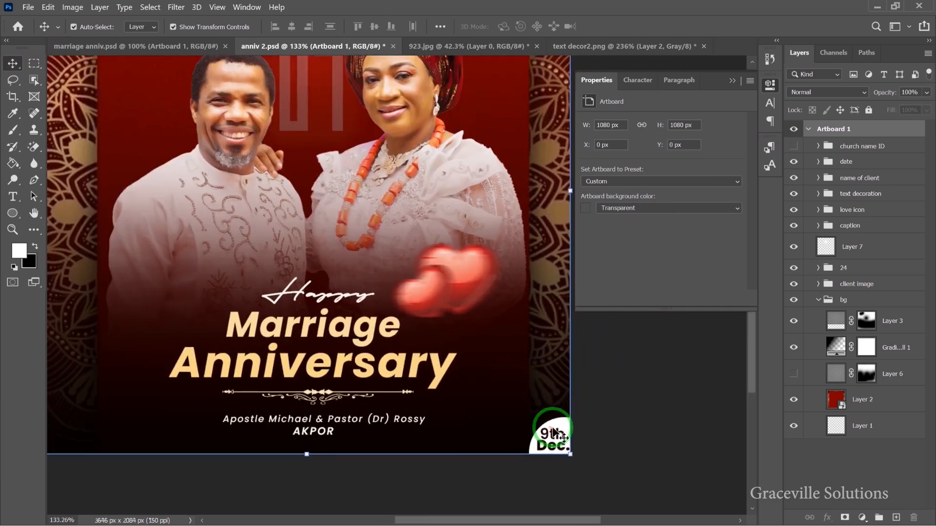
{"action": "left_click_drag", "start_coordinate": [395, 263], "coordinate": [467, 309]}
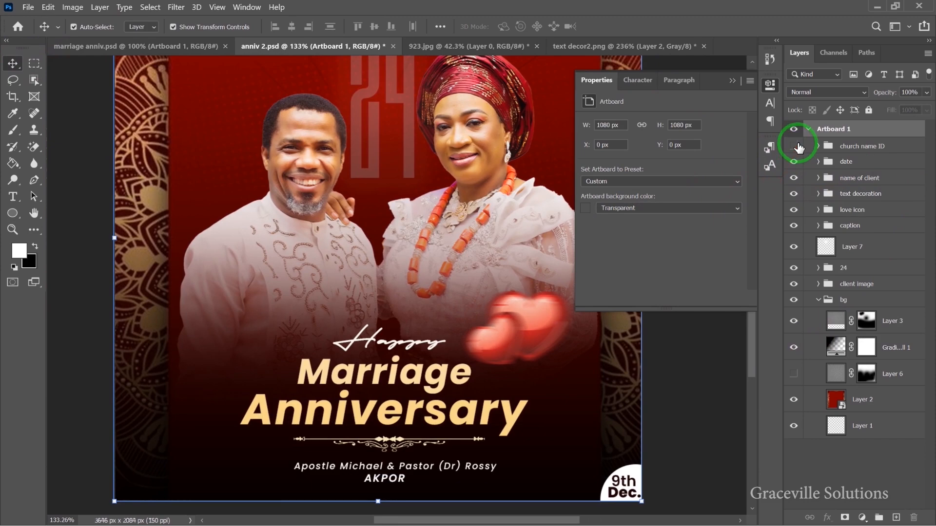
{"action": "scroll", "coordinate": [465, 191], "scroll_direction": "down", "scroll_amount": 3}
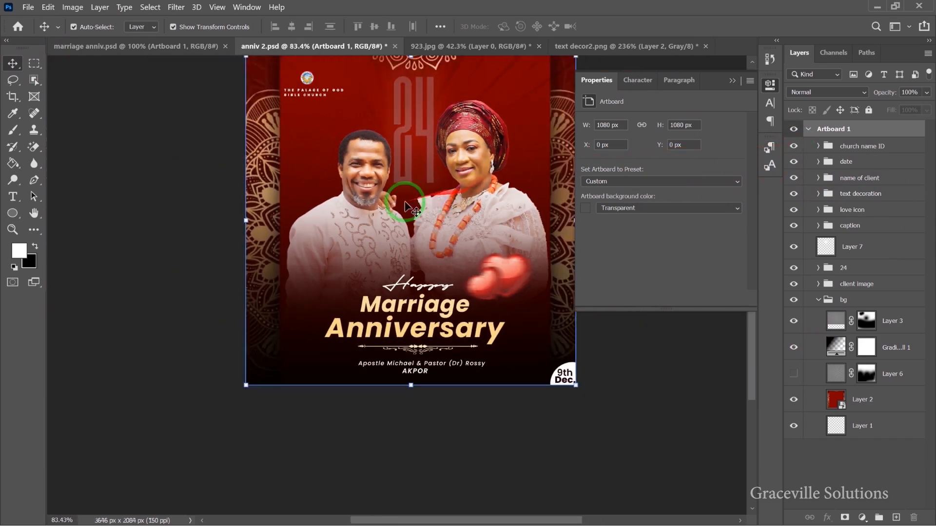
{"action": "scroll", "coordinate": [411, 165], "scroll_direction": "up", "scroll_amount": 5}
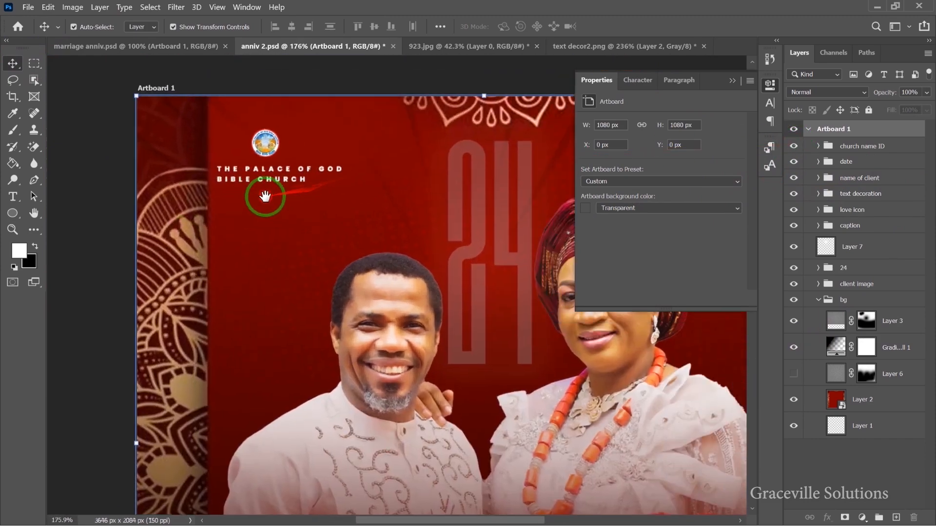
Step: Nudge the church name ID group slightly to the right, away from the ornamental left border
{"action": "left_click", "coordinate": [882, 147]}
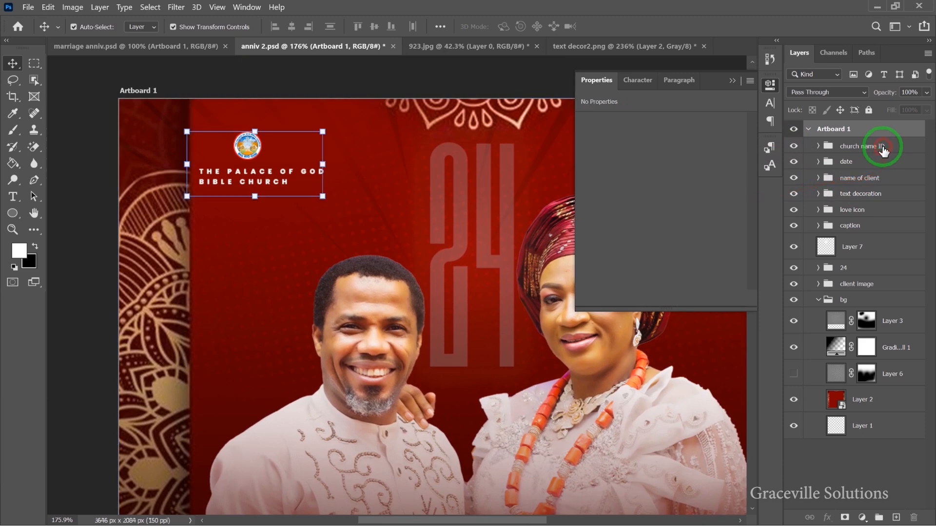
{"action": "key", "text": "Right"}
{"action": "key", "text": "Right"}
{"action": "key", "text": "Right"}
{"action": "key", "text": "Right"}
{"action": "key", "text": "Right"}
{"action": "key", "text": "Right"}
{"action": "key", "text": "Right"}
{"action": "key", "text": "Right"}
{"action": "key", "text": "Right"}
{"action": "key", "text": "Right"}
{"action": "key", "text": "Right"}
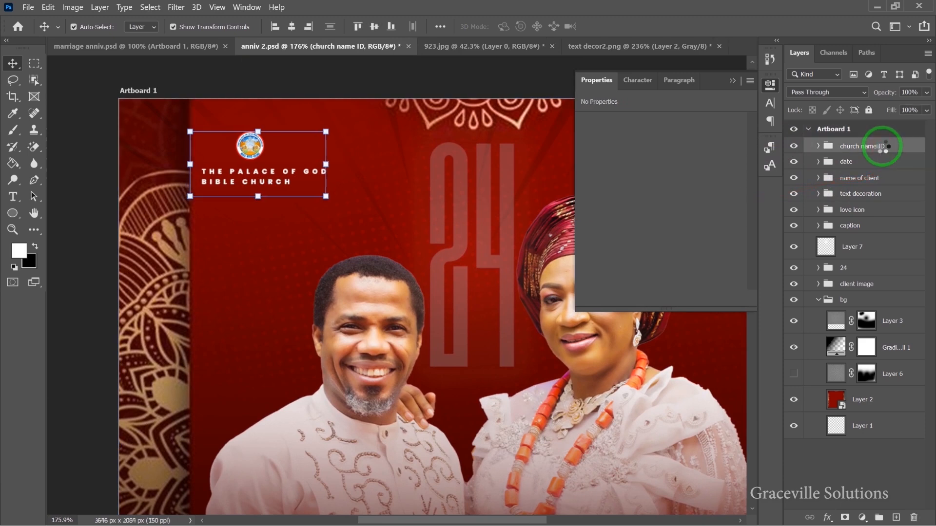
{"action": "key", "text": "Right"}
{"action": "key", "text": "Right"}
{"action": "key", "text": "Right"}
{"action": "key", "text": "Right"}
{"action": "key", "text": "Right"}
{"action": "key", "text": "Right"}
{"action": "key", "text": "Right"}
{"action": "key", "text": "Right"}
{"action": "key", "text": "Right"}
{"action": "key", "text": "Right"}
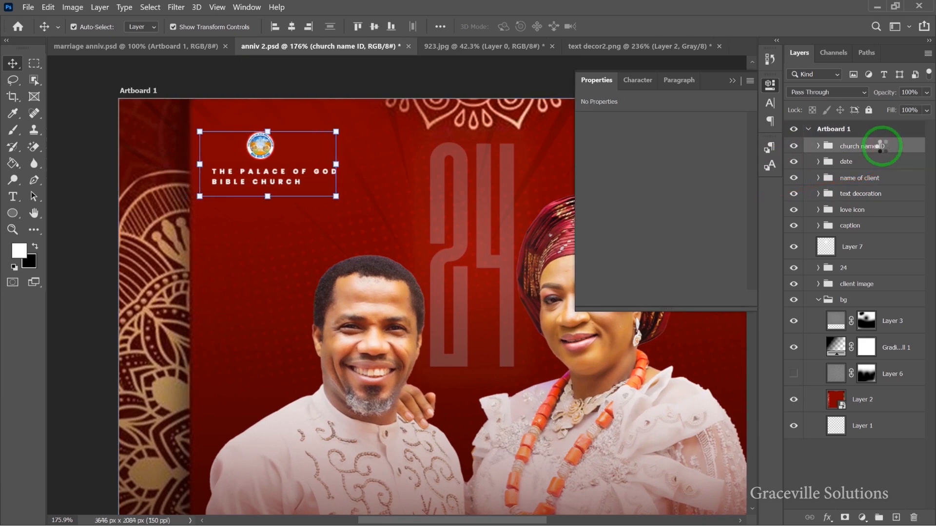
{"action": "key", "text": "Right"}
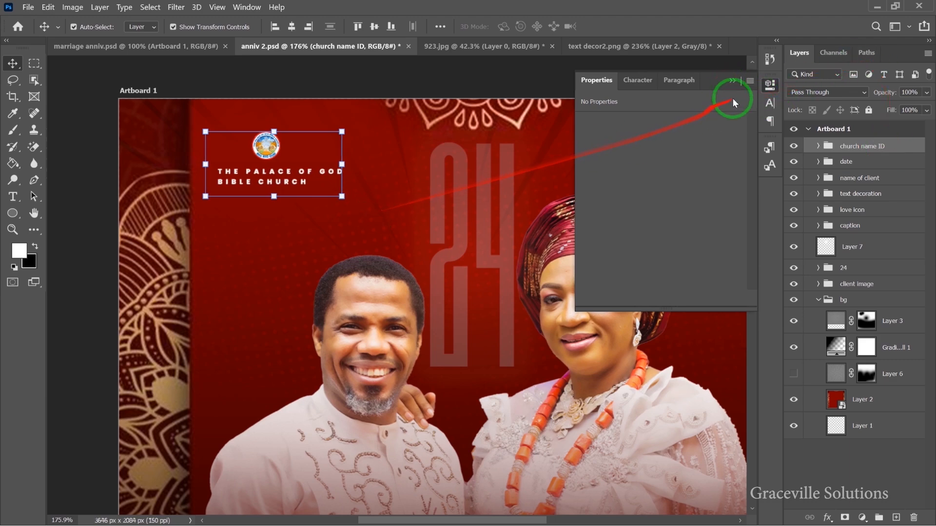
Step: Collapse the object properties and examine the complete flyer as a whole and up close around the hearts and caption
{"action": "left_click", "coordinate": [731, 81]}
{"action": "scroll", "coordinate": [280, 171], "scroll_direction": "up", "scroll_amount": 1}
{"action": "scroll", "coordinate": [280, 170], "scroll_direction": "down", "scroll_amount": 4}
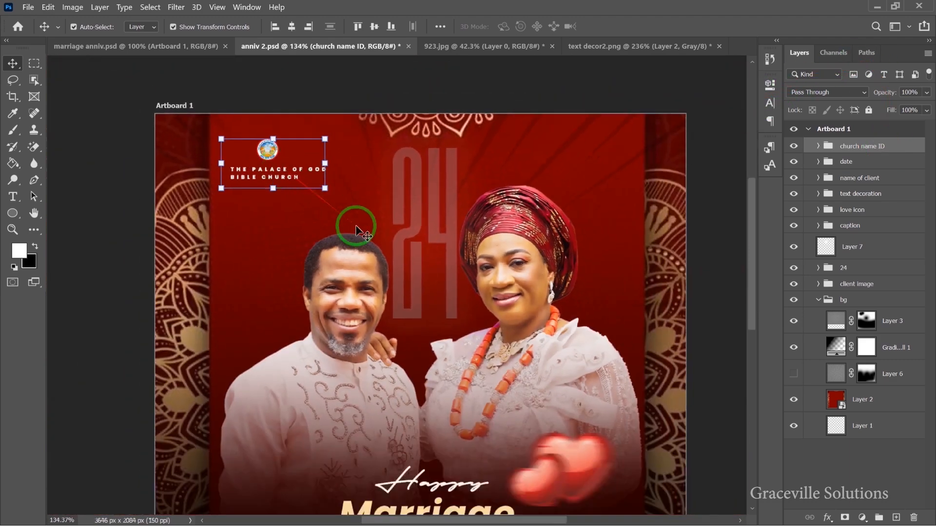
{"action": "left_click_drag", "start_coordinate": [445, 309], "coordinate": [438, 245]}
{"action": "scroll", "coordinate": [438, 245], "scroll_direction": "down", "scroll_amount": 5}
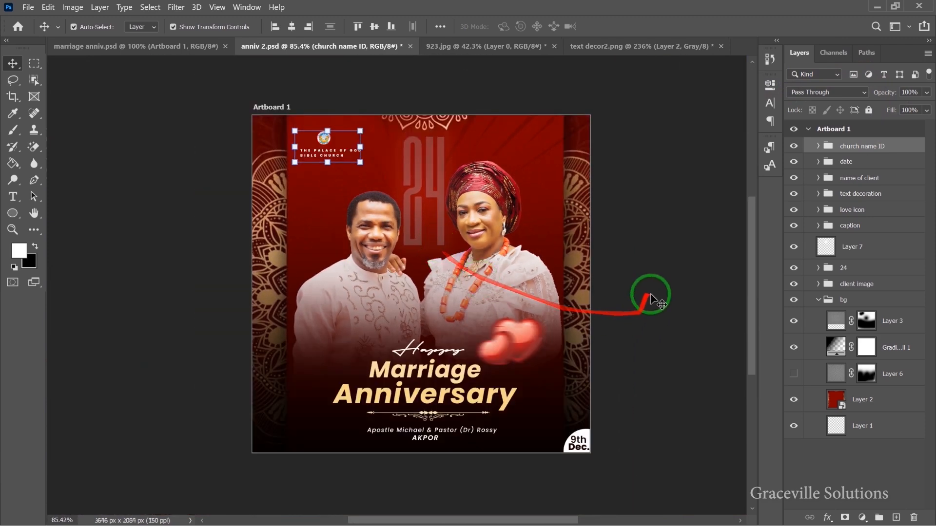
{"action": "scroll", "coordinate": [527, 325], "scroll_direction": "up", "scroll_amount": 3}
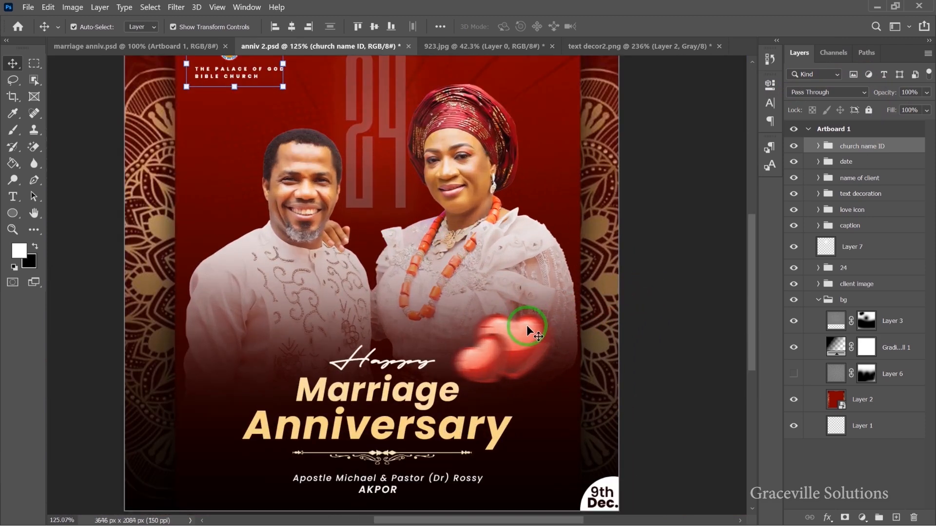
{"action": "scroll", "coordinate": [530, 323], "scroll_direction": "down", "scroll_amount": 3}
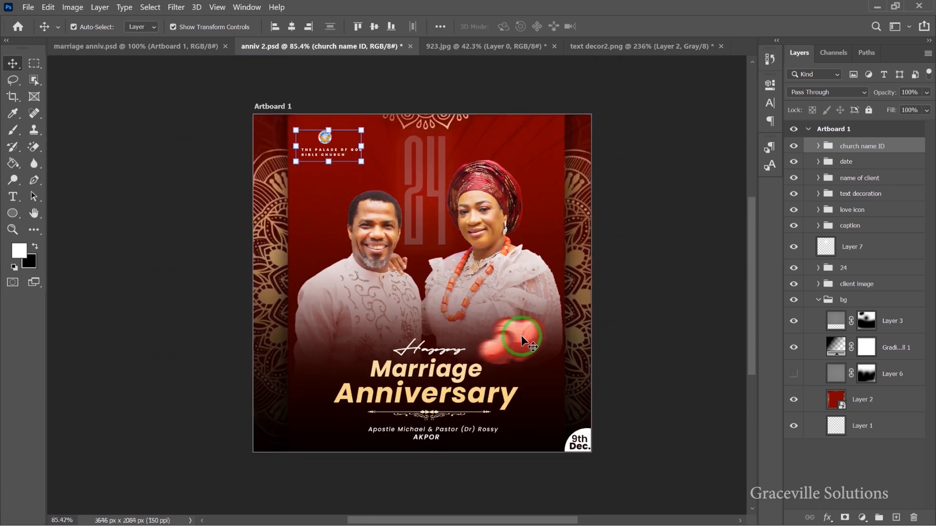
{"action": "scroll", "coordinate": [671, 338], "scroll_direction": "up", "scroll_amount": 1}
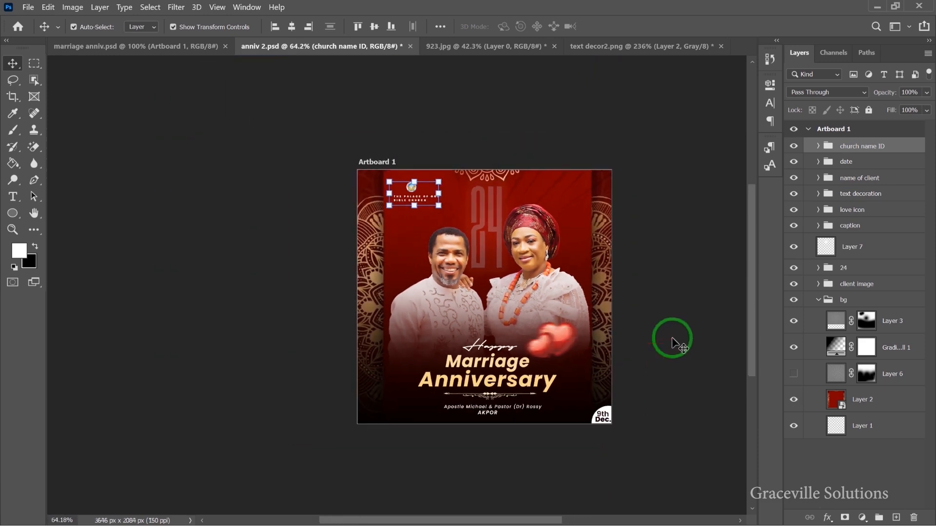
{"action": "scroll", "coordinate": [673, 339], "scroll_direction": "down", "scroll_amount": 2}
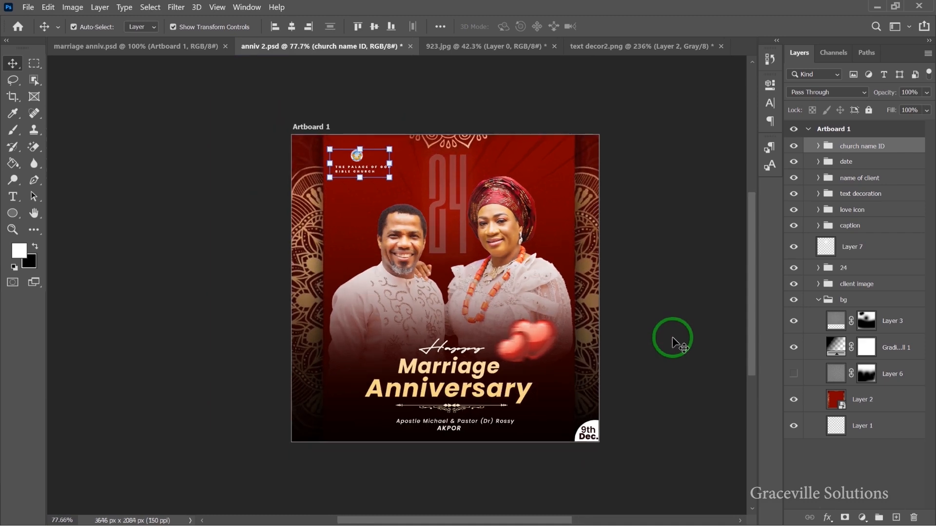